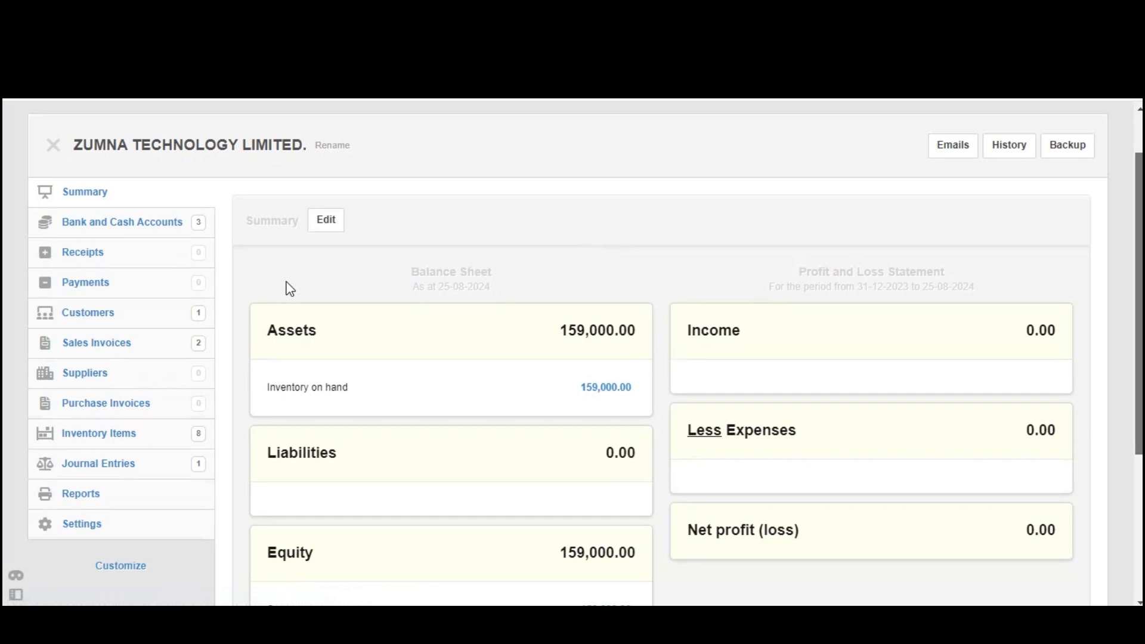
- Open the Chart of Accounts from the business settings
{"action": "left_click", "coordinate": [27, 526]}
{"action": "left_click_drag", "start_coordinate": [30, 532], "coordinate": [82, 535]}
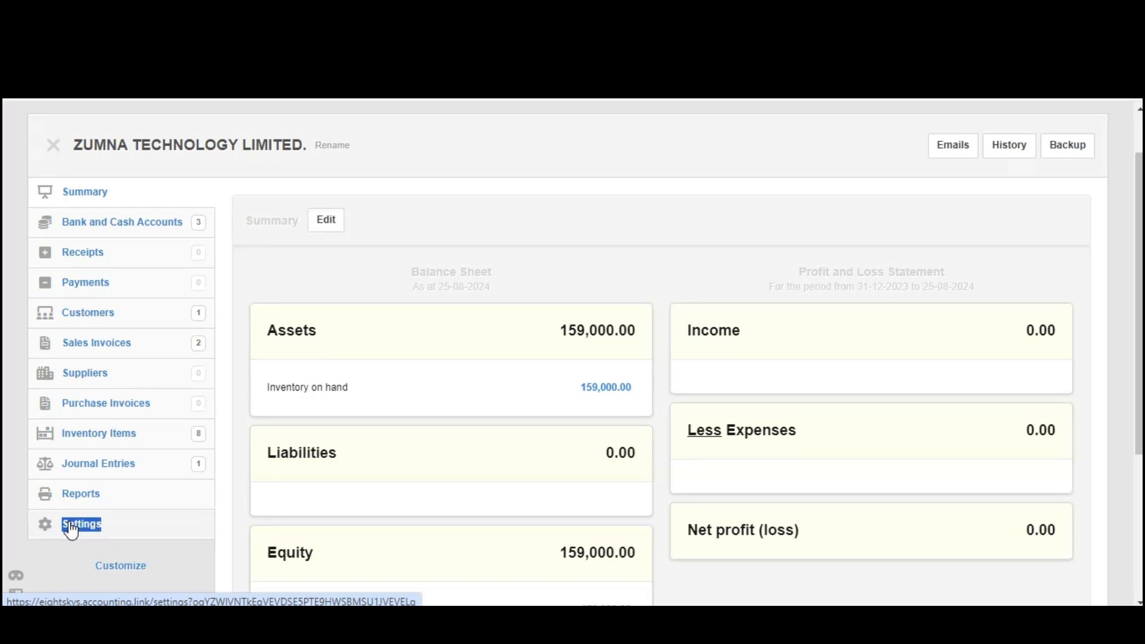
{"action": "left_click", "coordinate": [94, 526]}
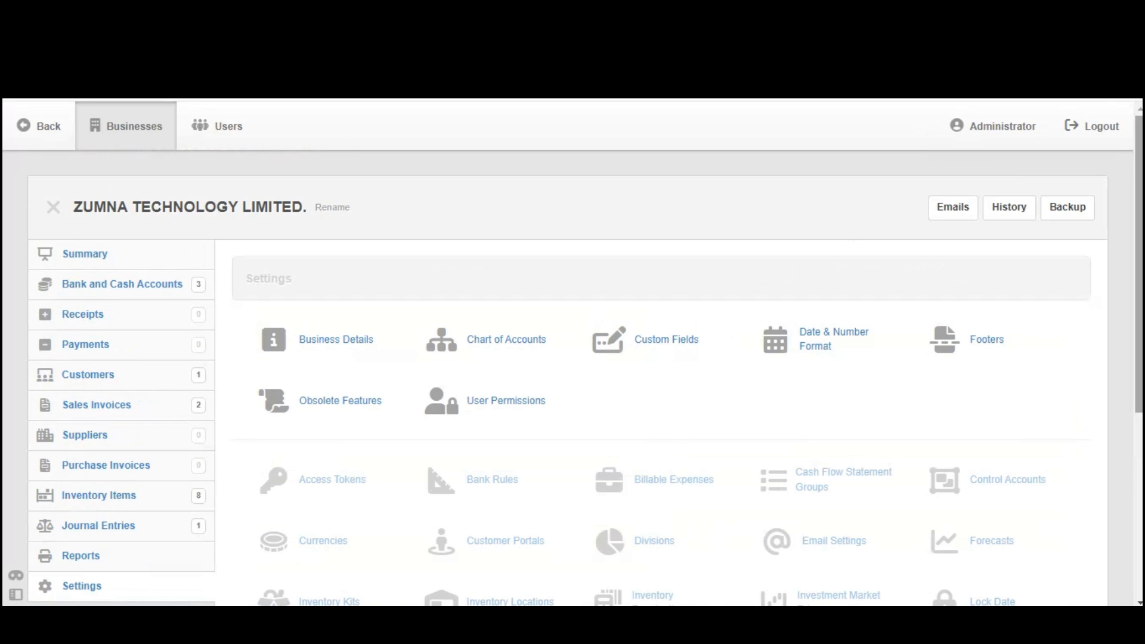
{"action": "scroll", "coordinate": [573, 353], "scroll_direction": "down", "scroll_amount": 2}
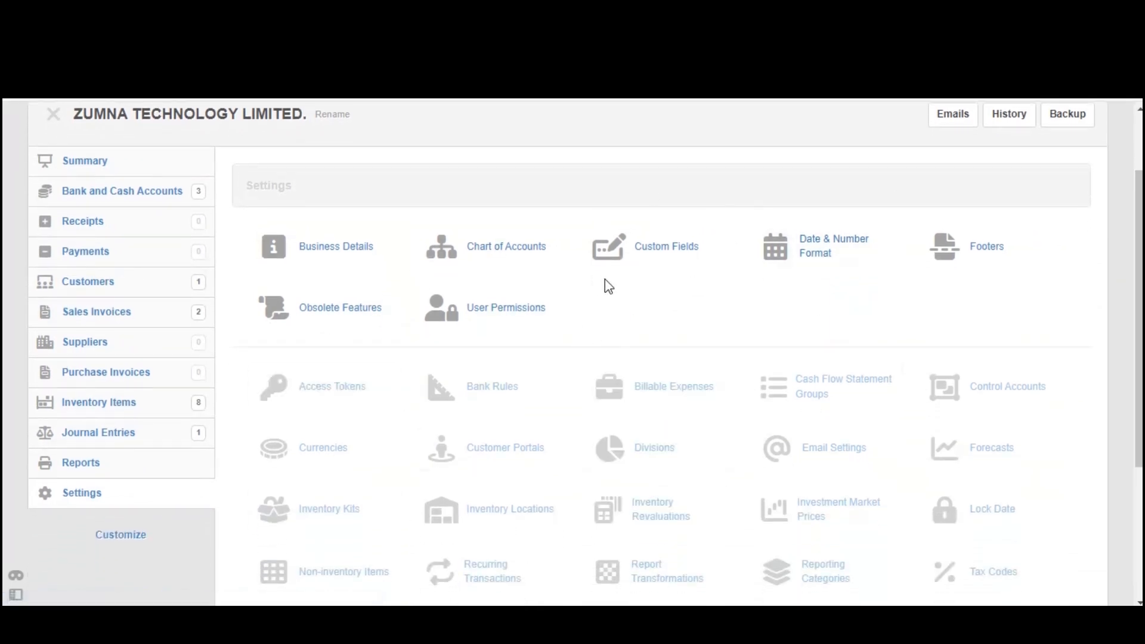
{"action": "left_click", "coordinate": [501, 249]}
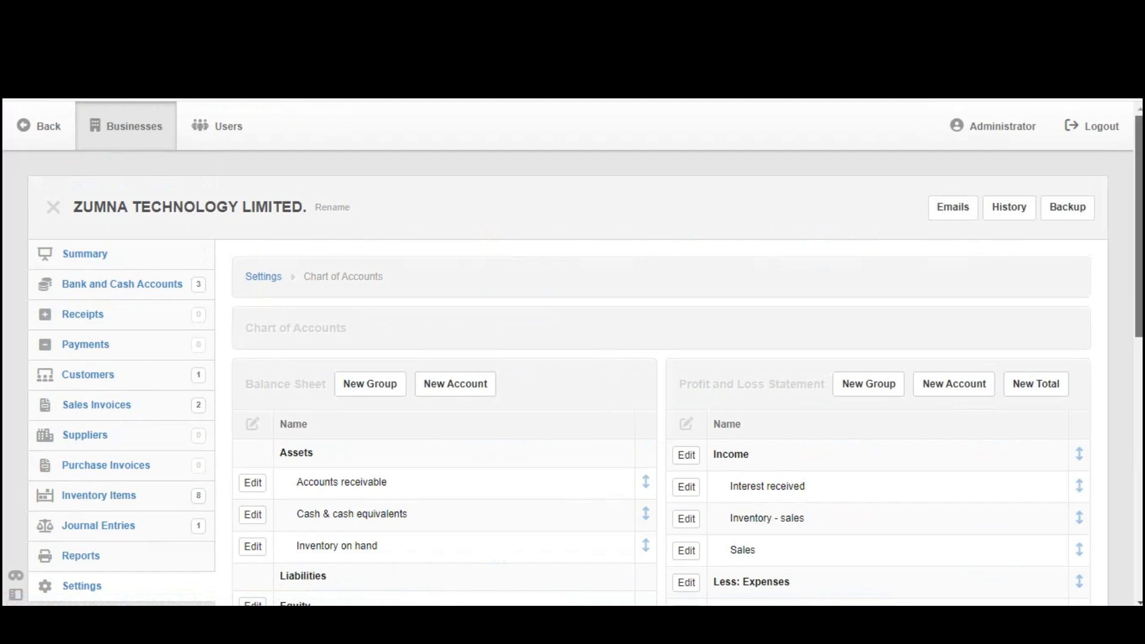
- Return to the settings overview, reopen the Chart of Accounts and examine its Profit and Loss Statement and Balance Sheet accounts
{"action": "scroll", "coordinate": [299, 251], "scroll_direction": "down", "scroll_amount": 1}
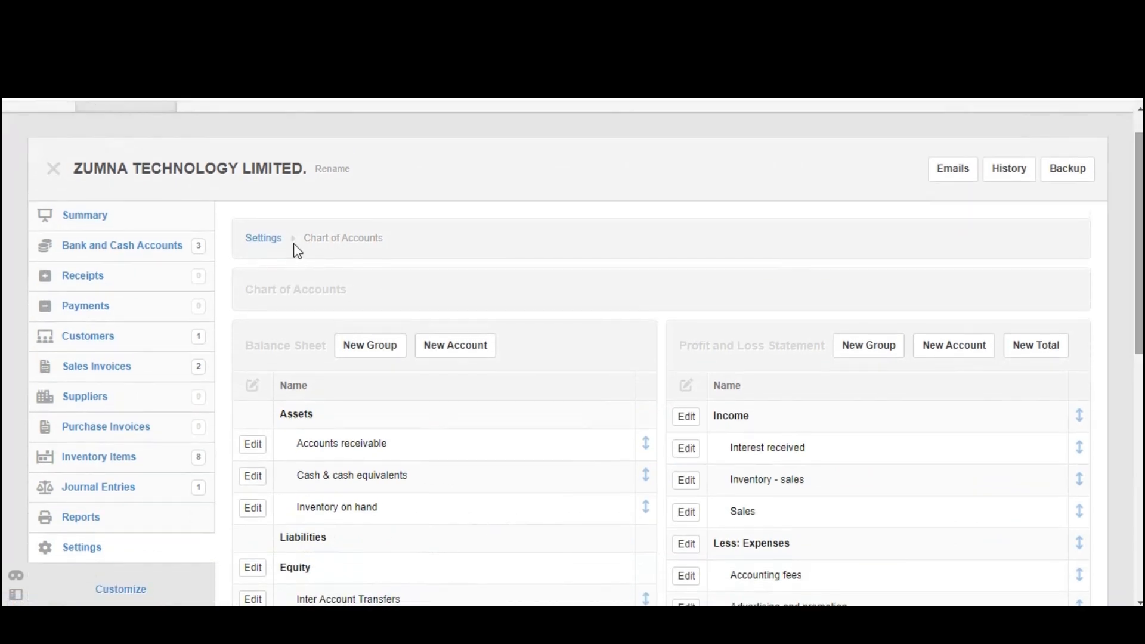
{"action": "left_click", "coordinate": [278, 241]}
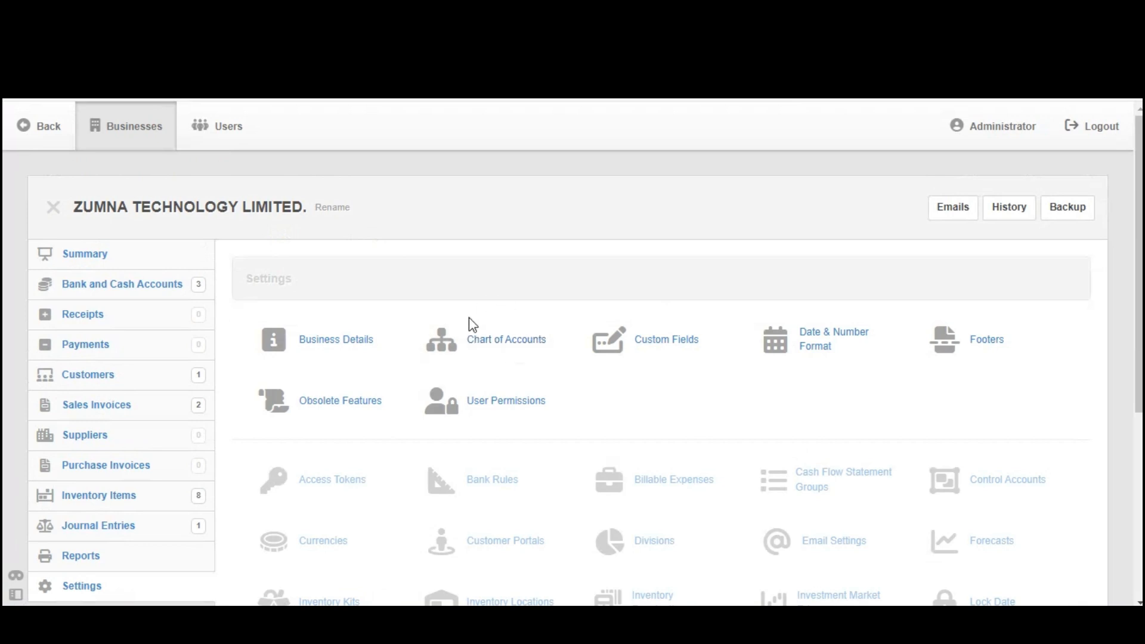
{"action": "left_click", "coordinate": [503, 346]}
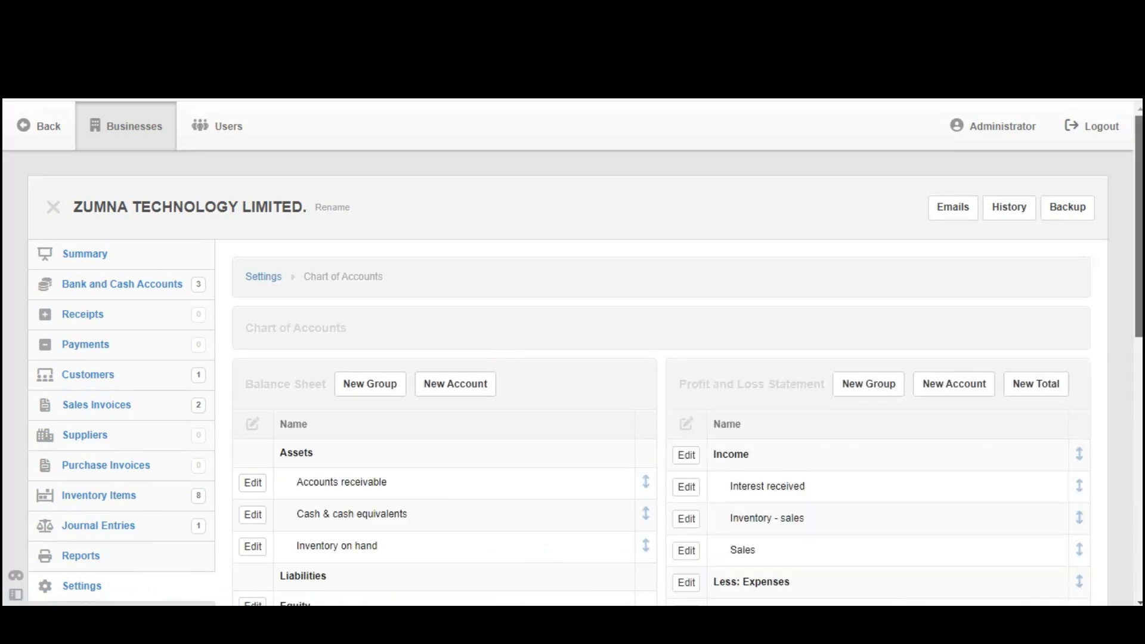
{"action": "scroll", "coordinate": [735, 205], "scroll_direction": "down", "scroll_amount": 3}
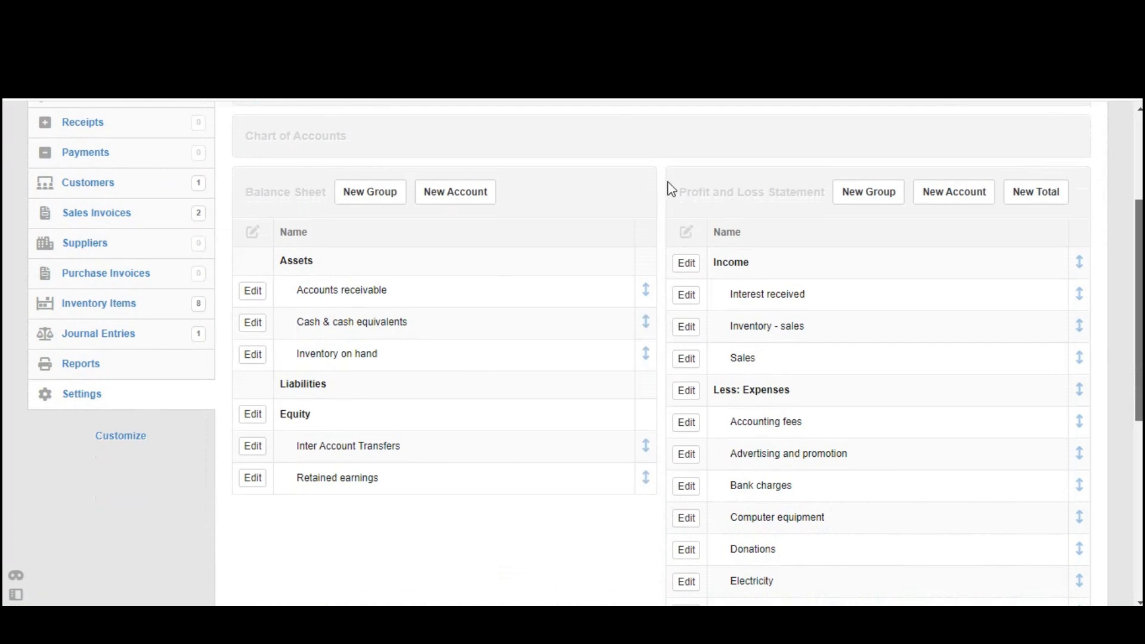
{"action": "left_click_drag", "start_coordinate": [673, 192], "coordinate": [893, 564]}
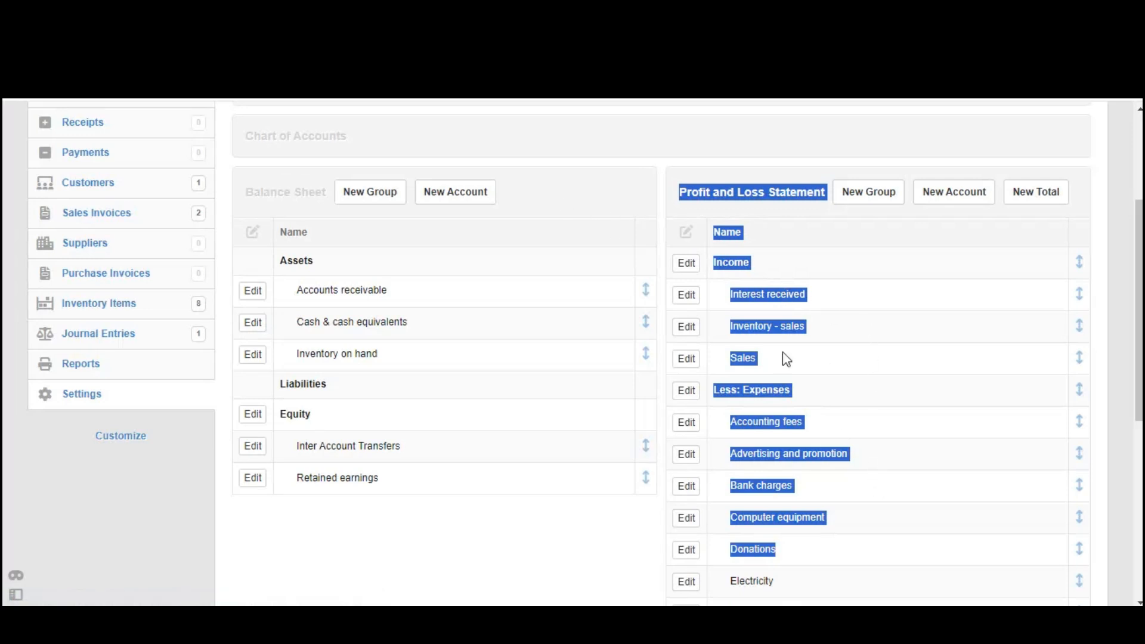
{"action": "left_click_drag", "start_coordinate": [248, 194], "coordinate": [450, 483]}
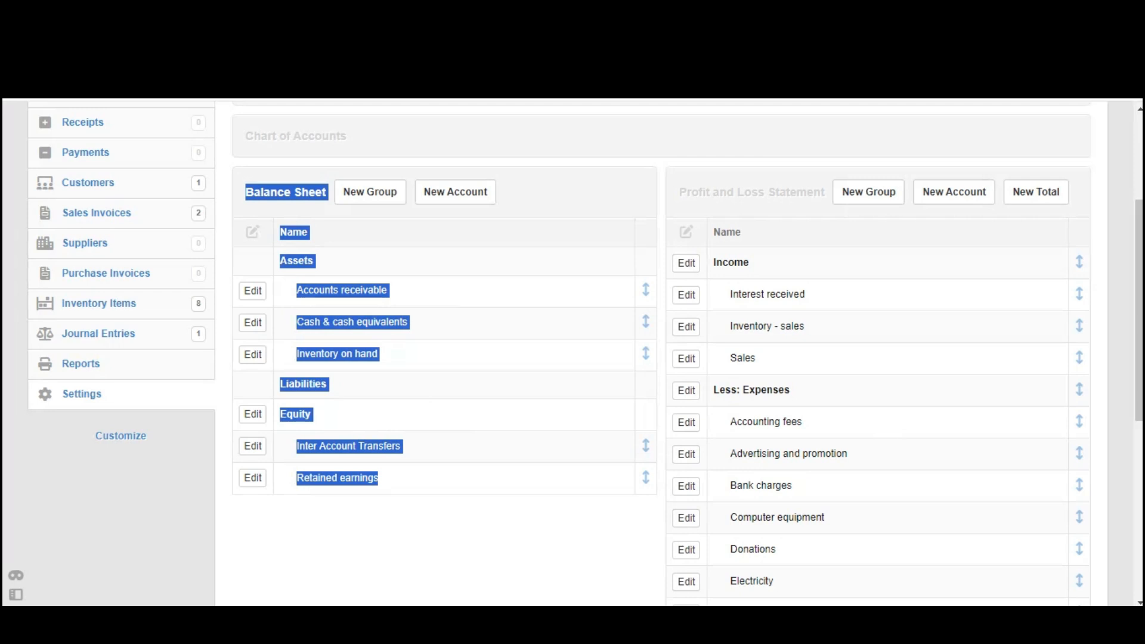
{"action": "left_click", "coordinate": [1121, 268]}
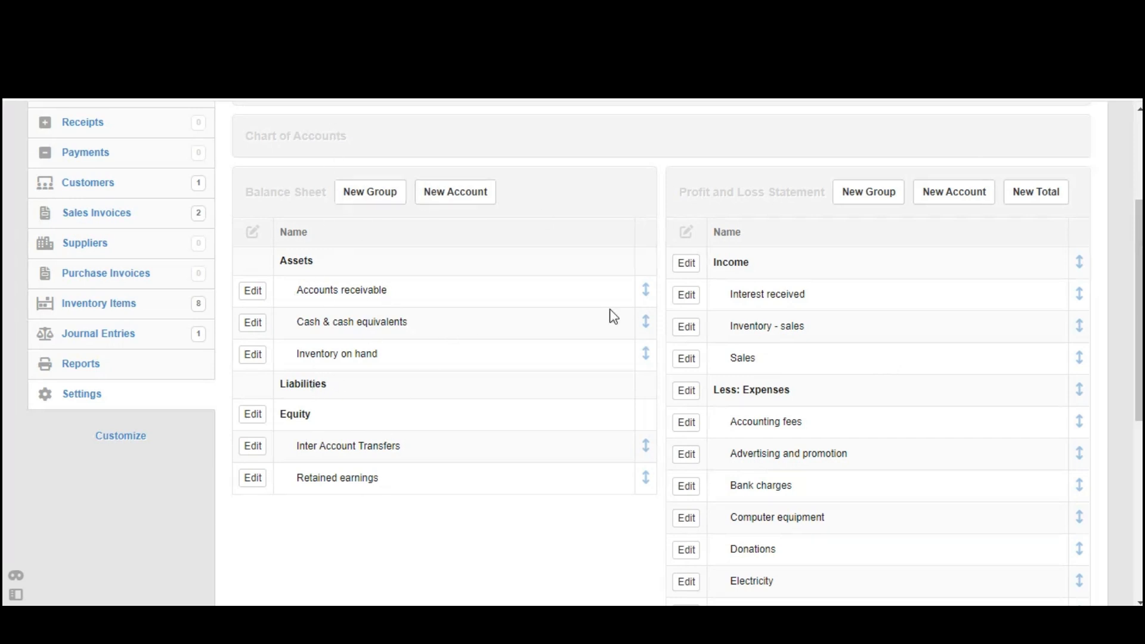
{"action": "left_click_drag", "start_coordinate": [1139, 286], "coordinate": [1139, 288]}
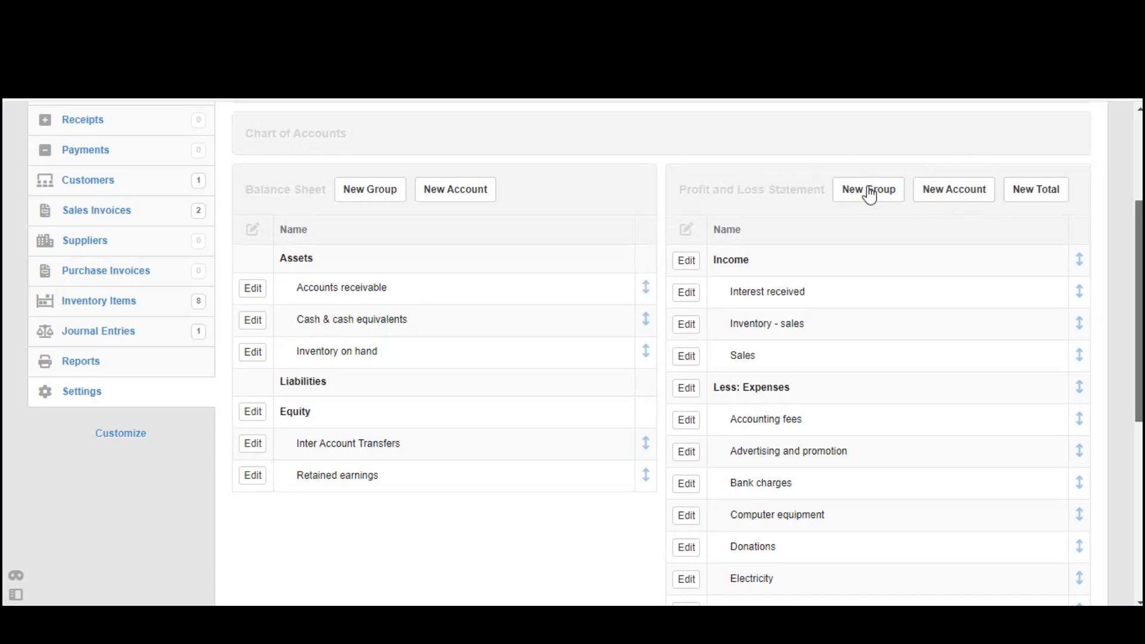
- Create a Profit and Loss Statement account named "Internet expenses" in the Expenses group
{"action": "left_click", "coordinate": [954, 190]}
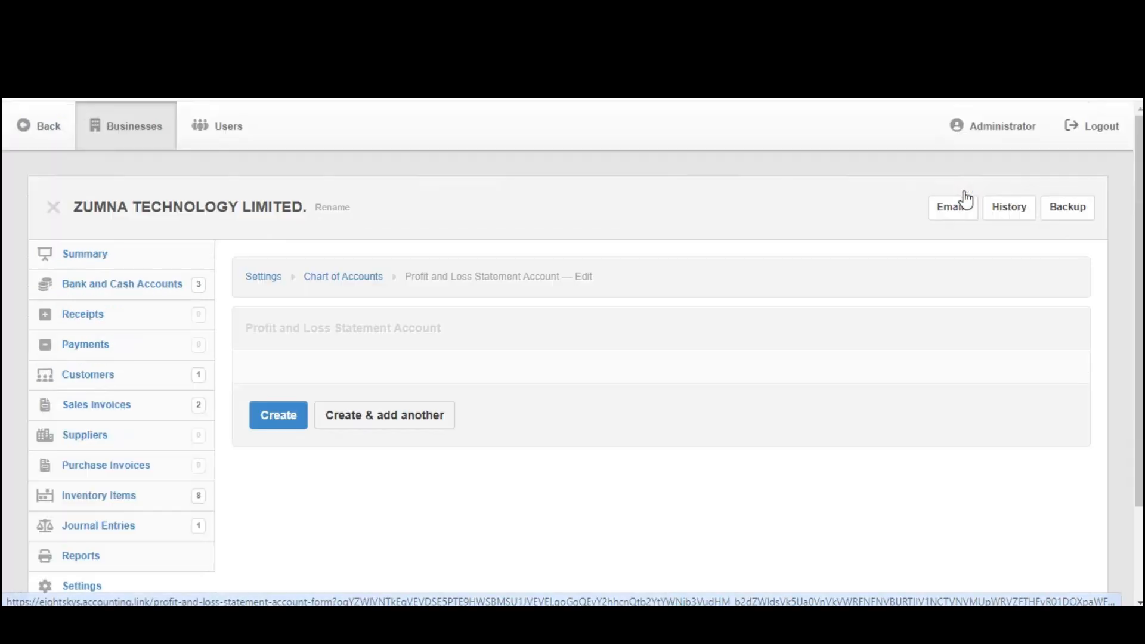
{"action": "left_click", "coordinate": [443, 398]}
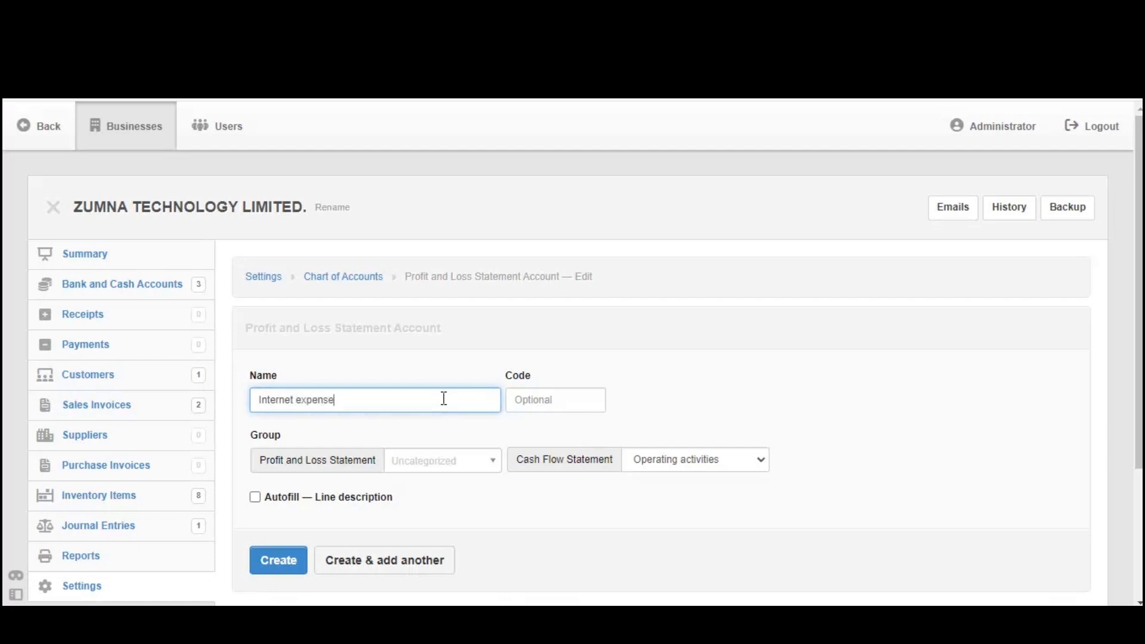
{"action": "left_click_drag", "start_coordinate": [379, 398], "coordinate": [254, 400]}
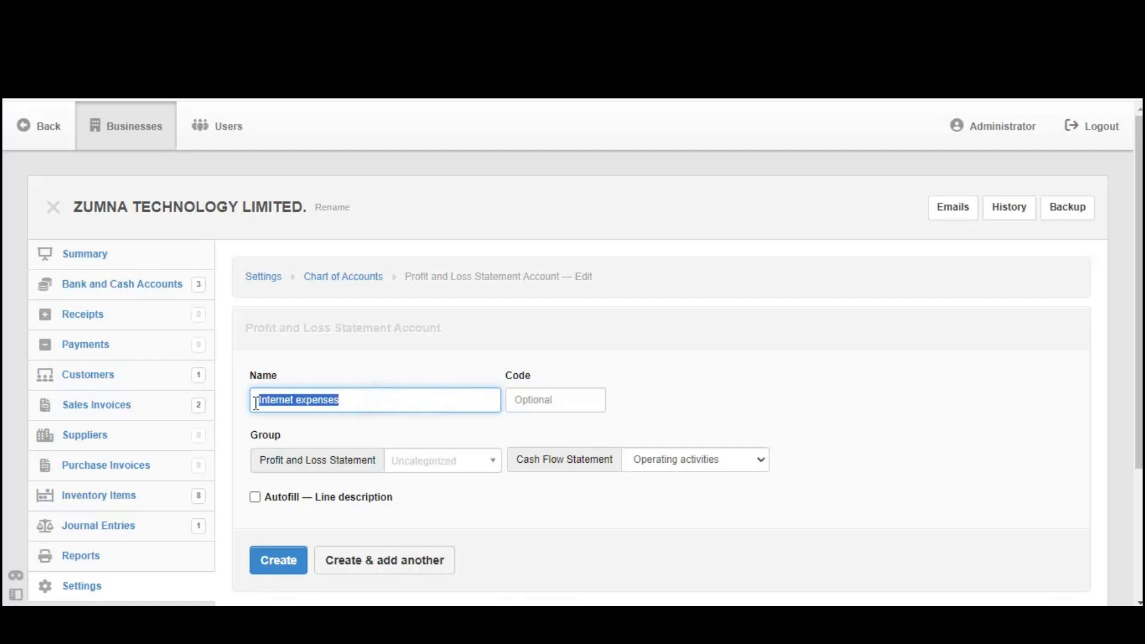
{"action": "left_click", "coordinate": [440, 468]}
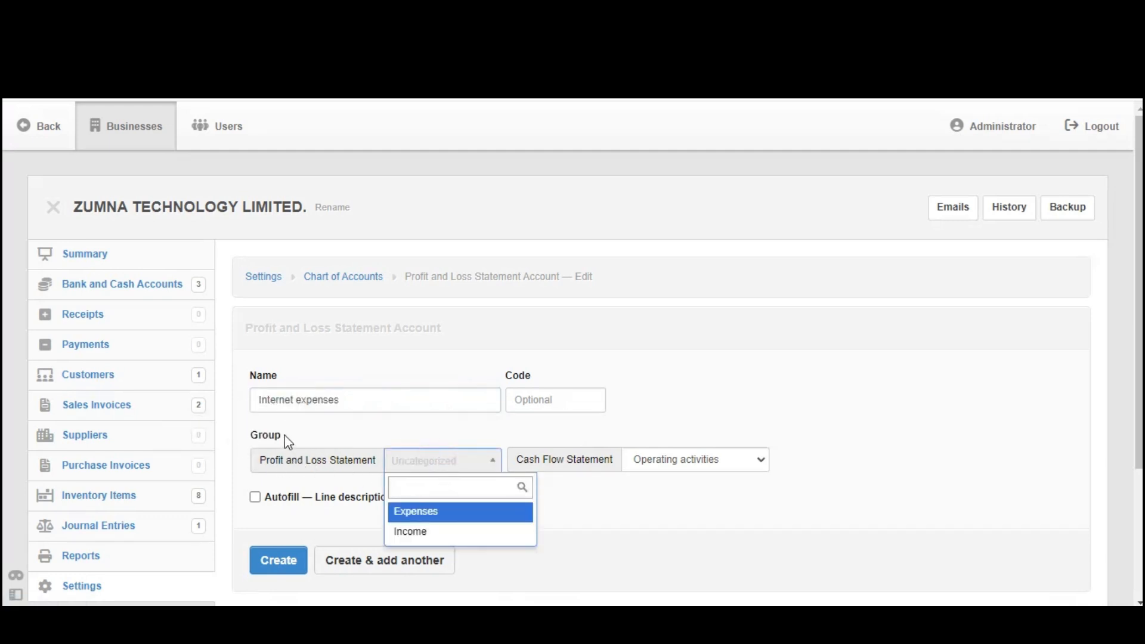
{"action": "left_click", "coordinate": [437, 515]}
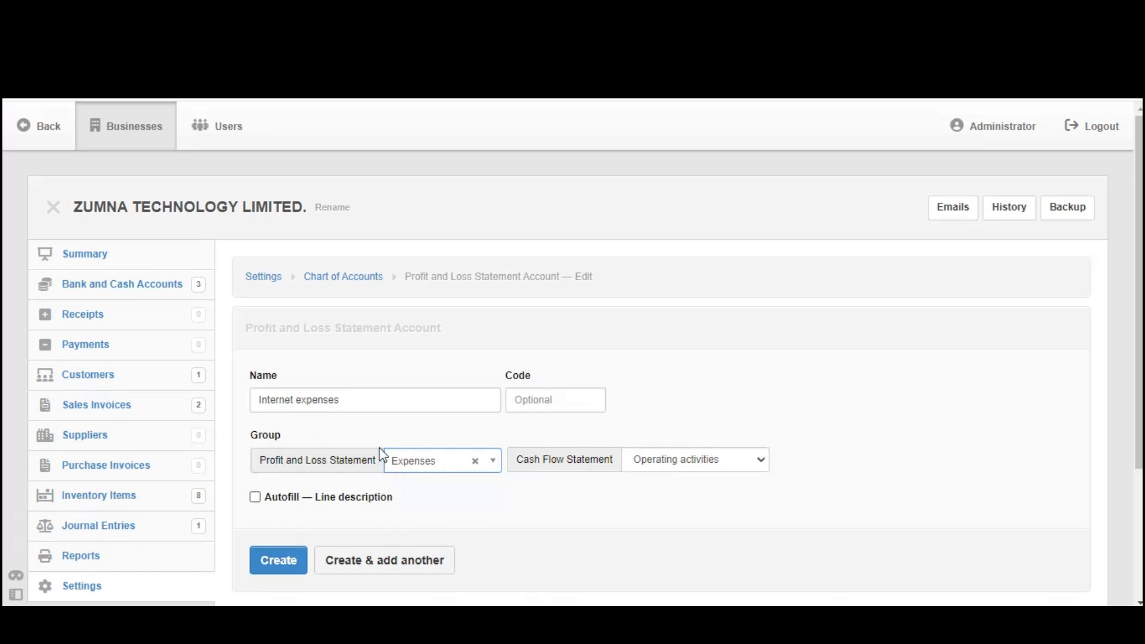
{"action": "left_click", "coordinate": [286, 562]}
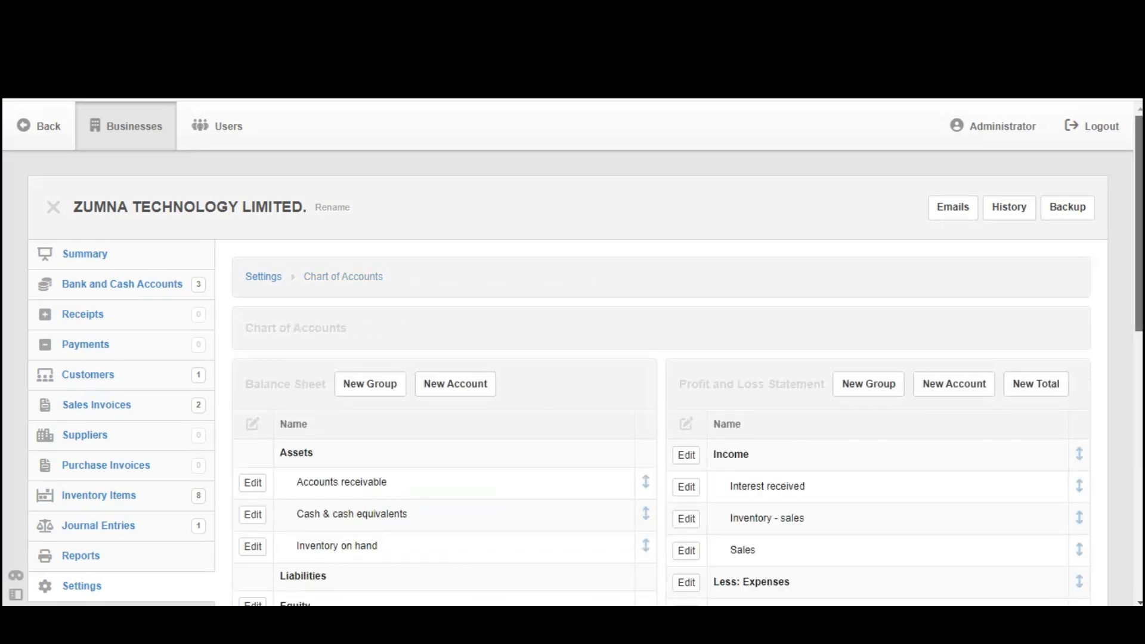
- Create another Profit and Loss Statement account named "Transport expenses" in the Expenses group
{"action": "scroll", "coordinate": [573, 351], "scroll_direction": "down", "scroll_amount": 3}
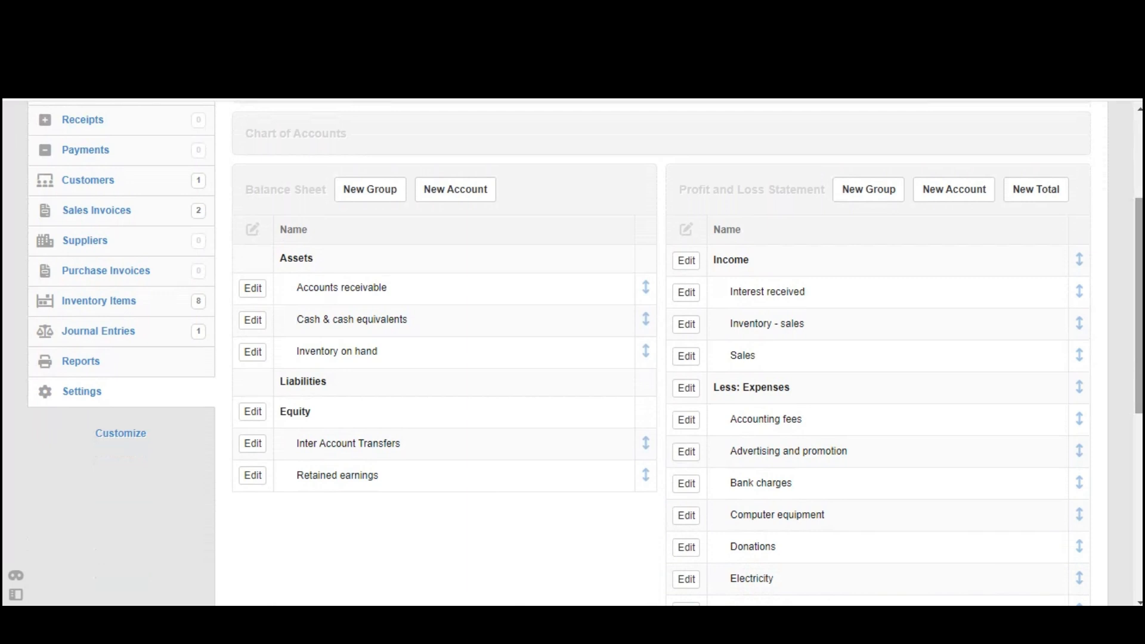
{"action": "left_click", "coordinate": [952, 189]}
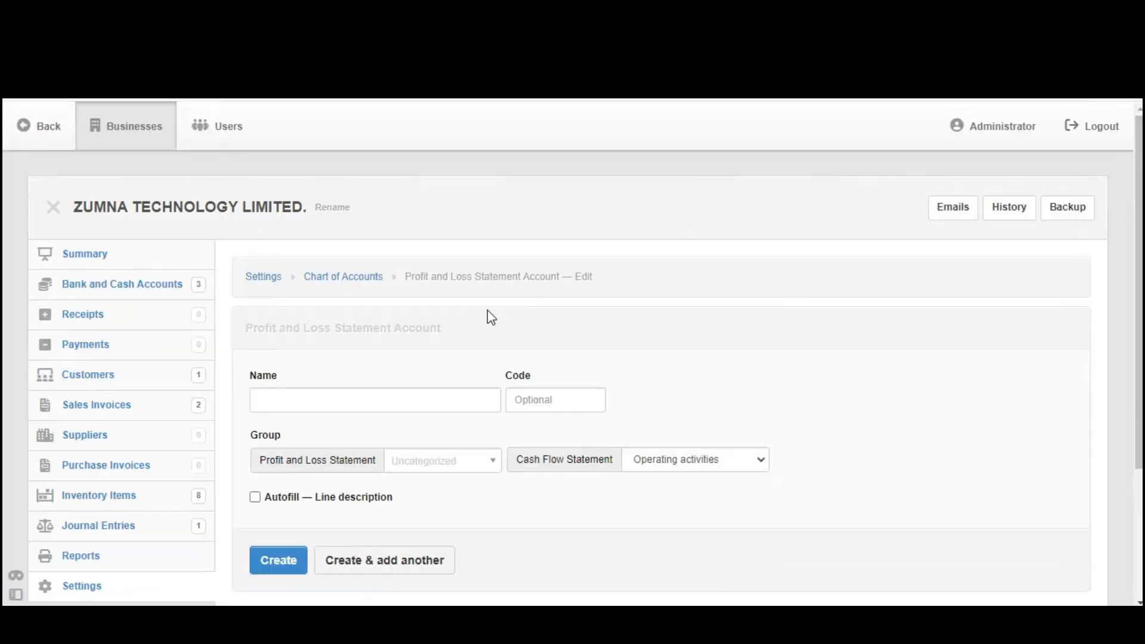
{"action": "left_click", "coordinate": [374, 394]}
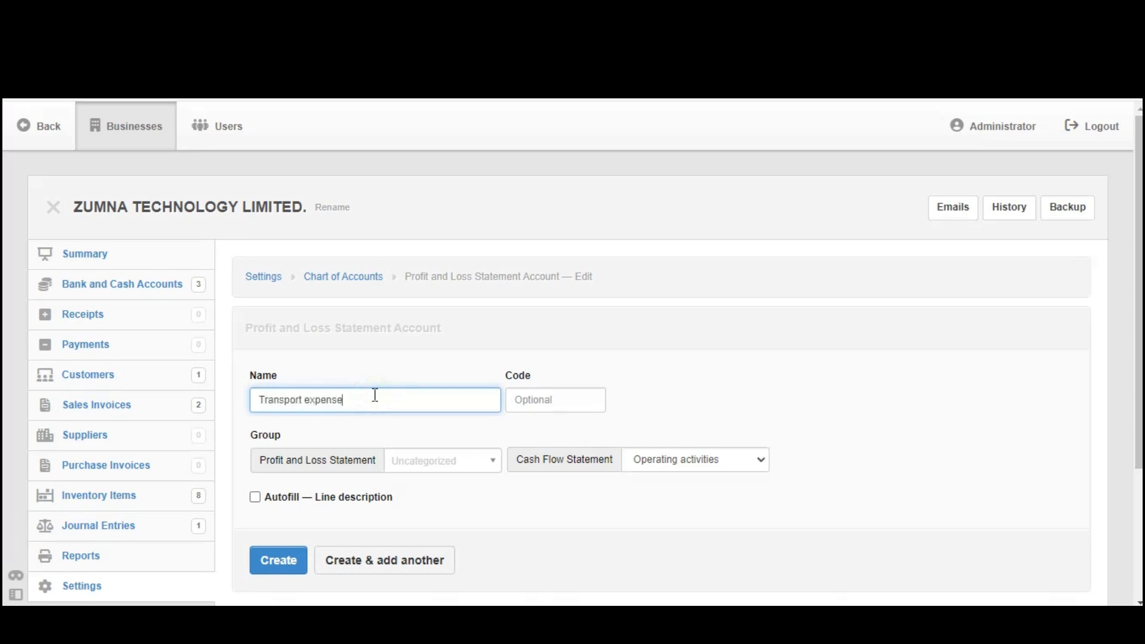
{"action": "left_click_drag", "start_coordinate": [250, 435], "coordinate": [289, 444]}
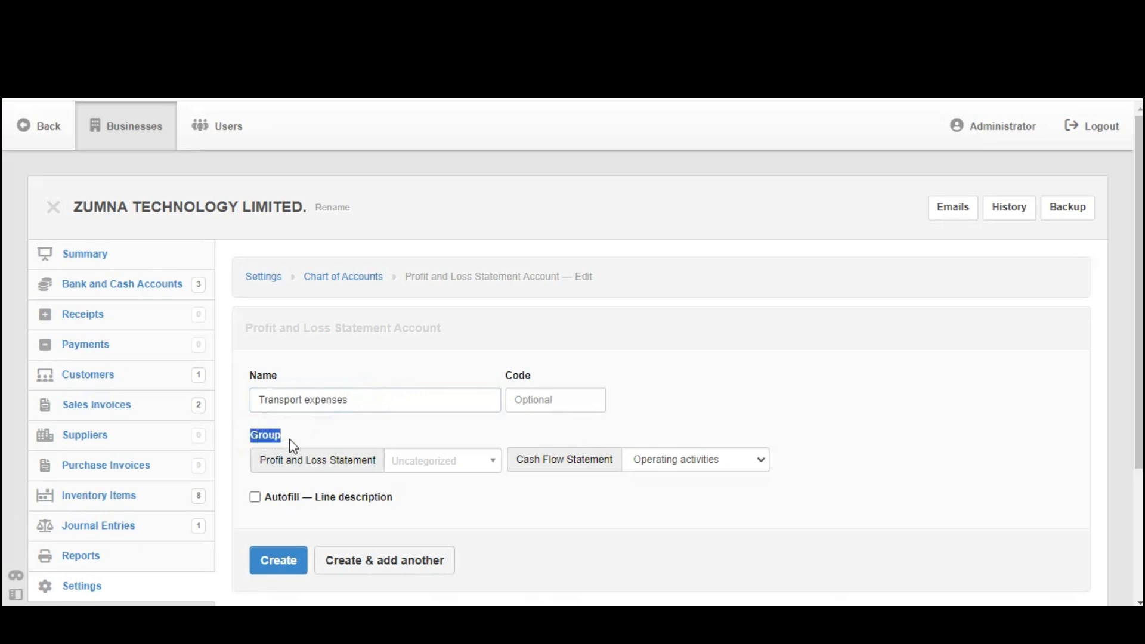
{"action": "left_click", "coordinate": [421, 463]}
{"action": "left_click", "coordinate": [423, 521]}
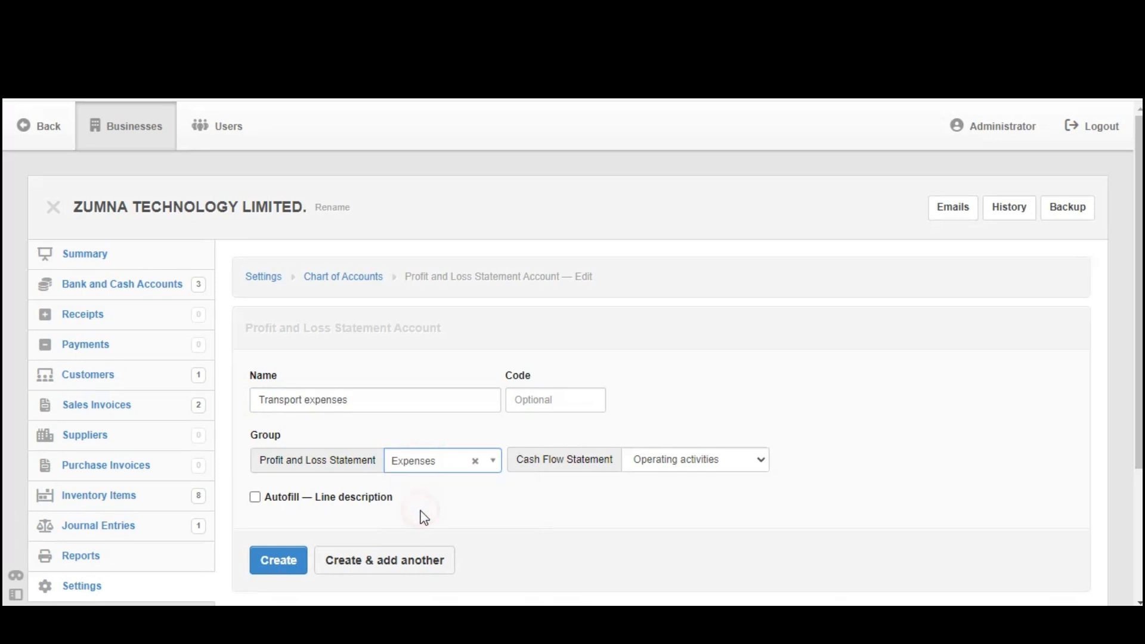
{"action": "left_click", "coordinate": [277, 564]}
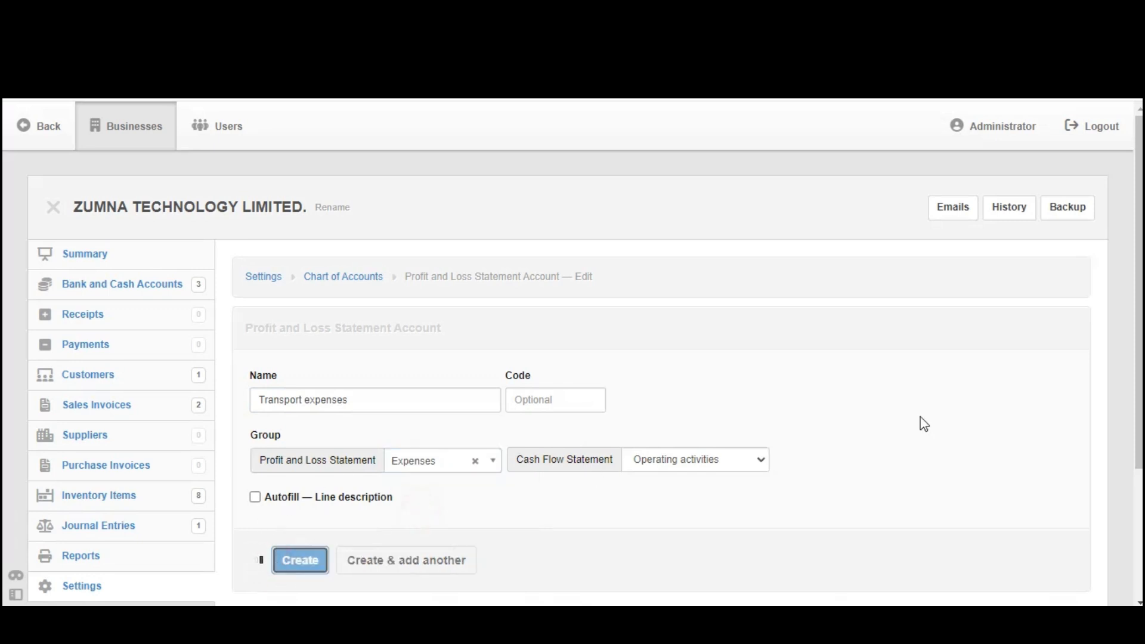
- Create a Balance Sheet account named "Bank loan" in the Liabilities group
{"action": "scroll", "coordinate": [572, 358], "scroll_direction": "down", "scroll_amount": 2}
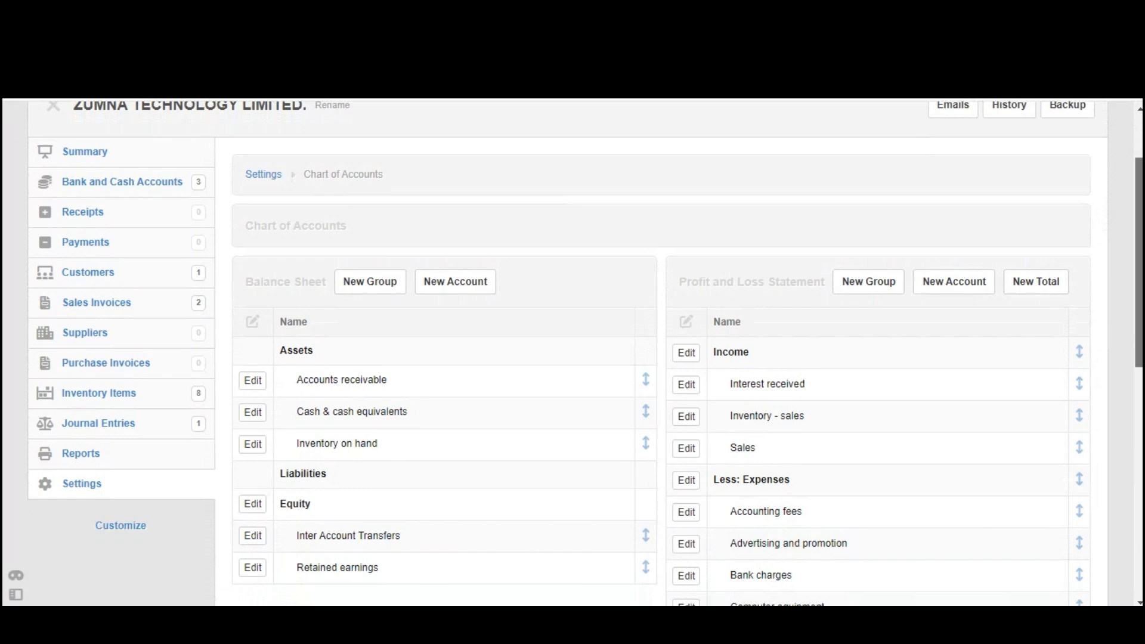
{"action": "scroll", "coordinate": [572, 358], "scroll_direction": "down", "scroll_amount": 1}
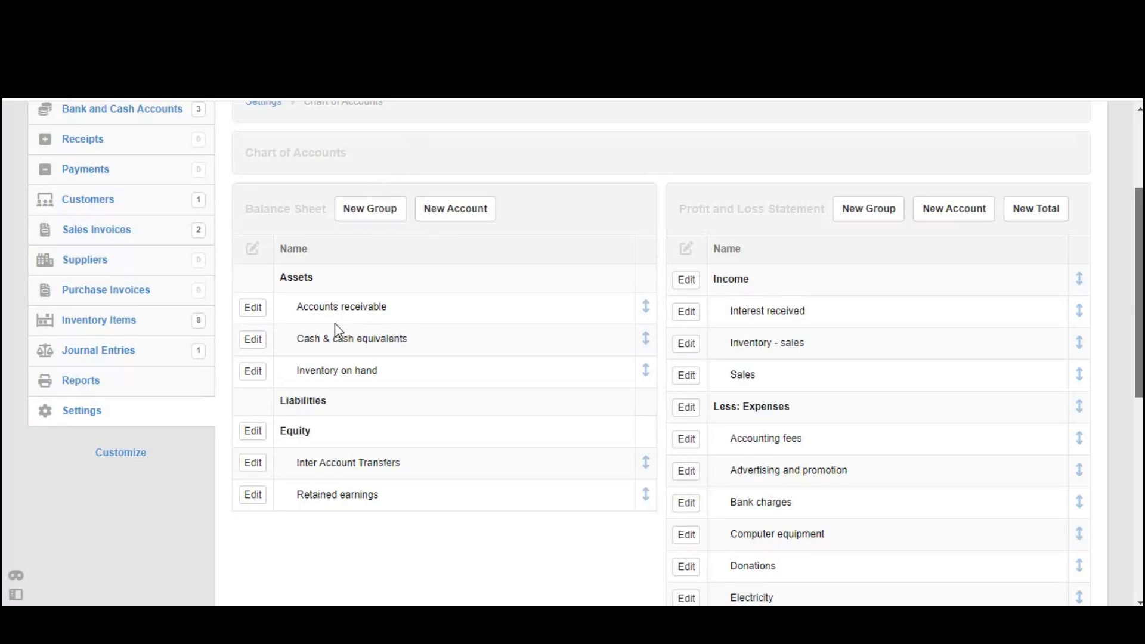
{"action": "left_click_drag", "start_coordinate": [264, 208], "coordinate": [302, 209]}
{"action": "left_click", "coordinate": [482, 172]}
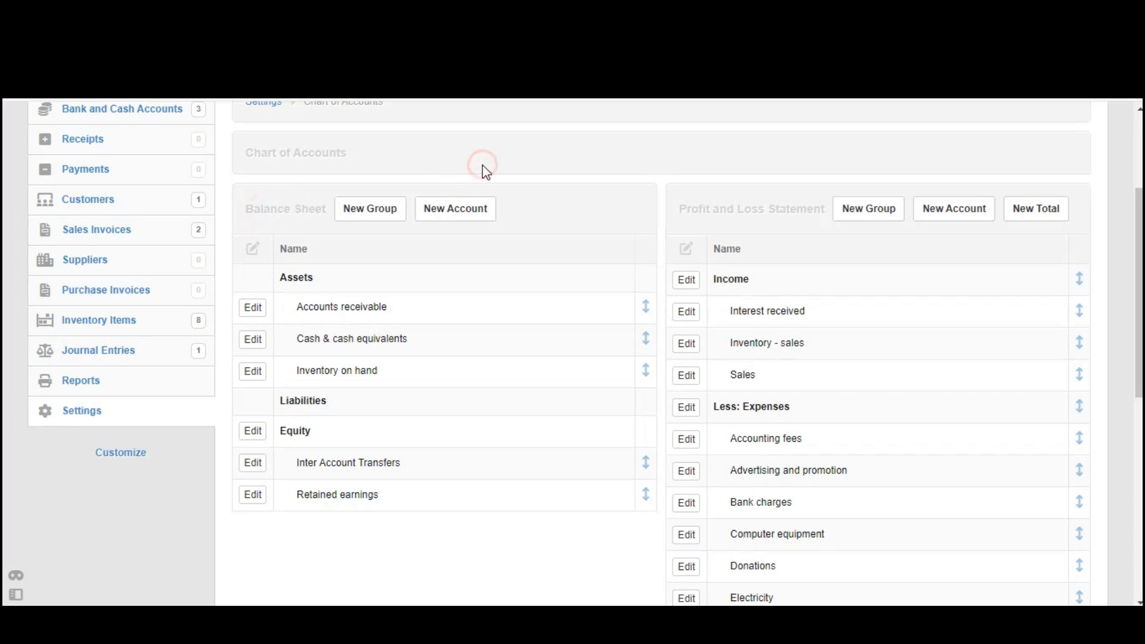
{"action": "left_click", "coordinate": [459, 211]}
{"action": "left_click", "coordinate": [376, 399]}
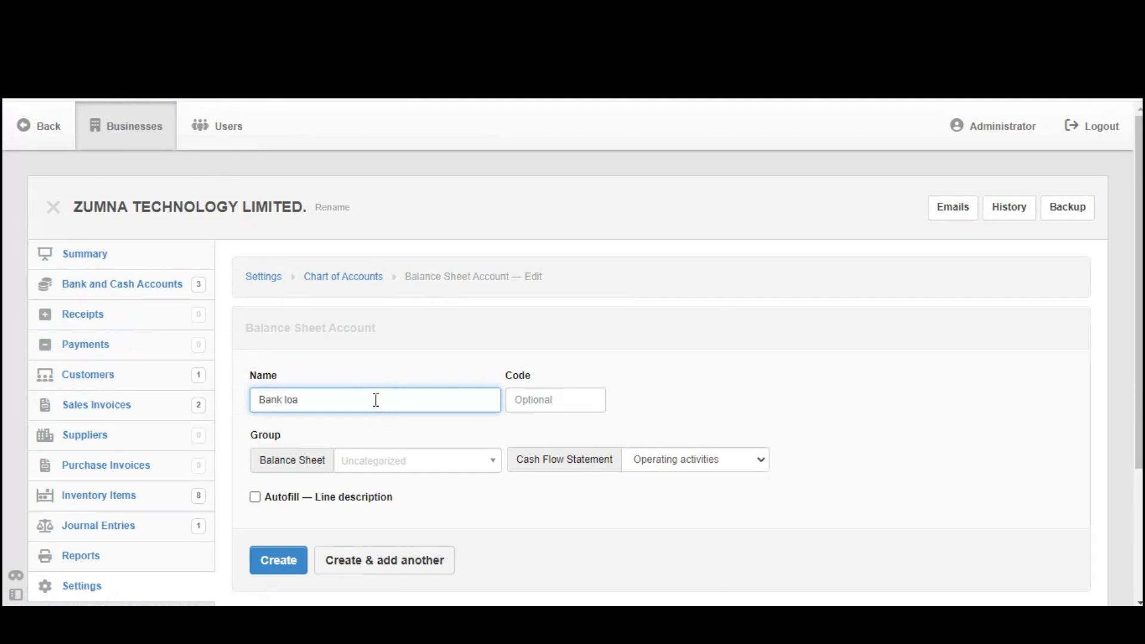
{"action": "left_click_drag", "start_coordinate": [248, 435], "coordinate": [284, 436]}
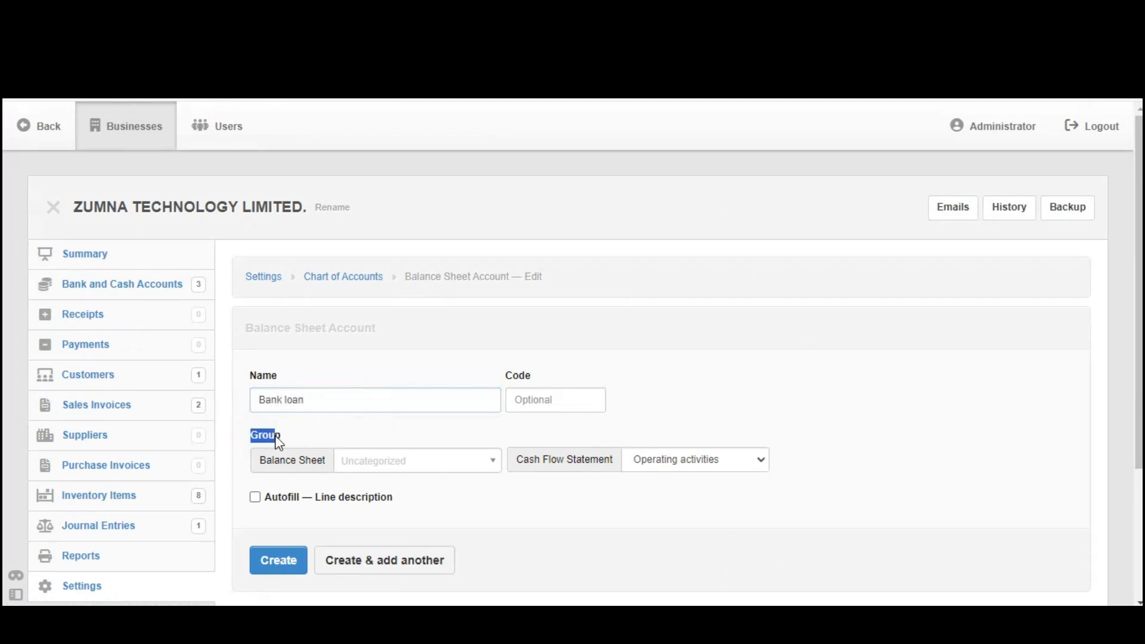
{"action": "left_click", "coordinate": [360, 467]}
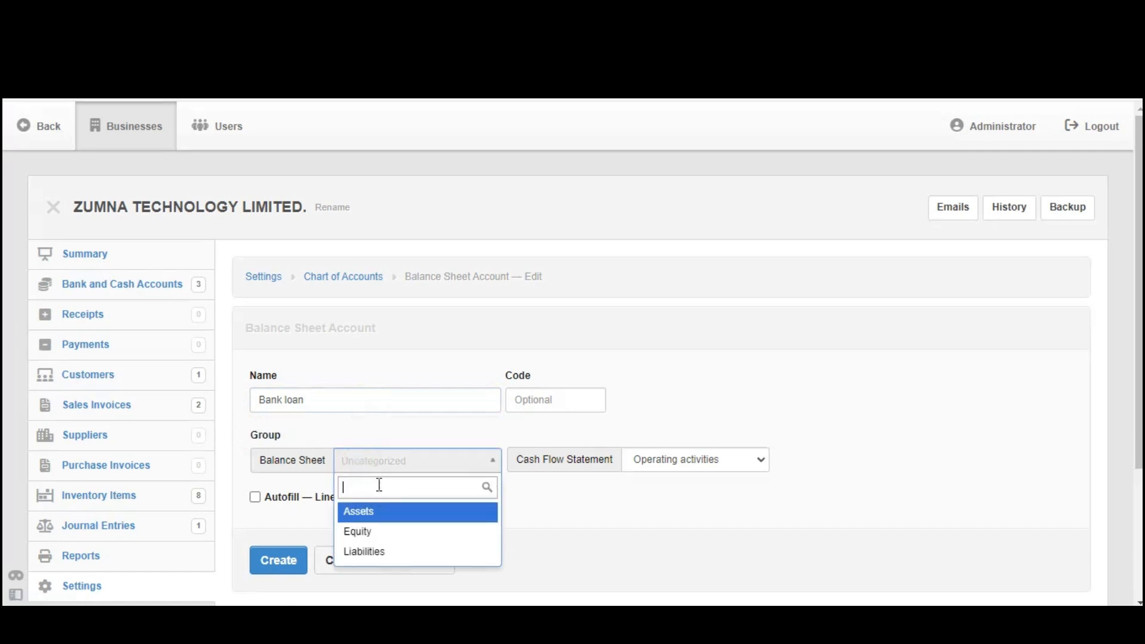
{"action": "left_click", "coordinate": [378, 550]}
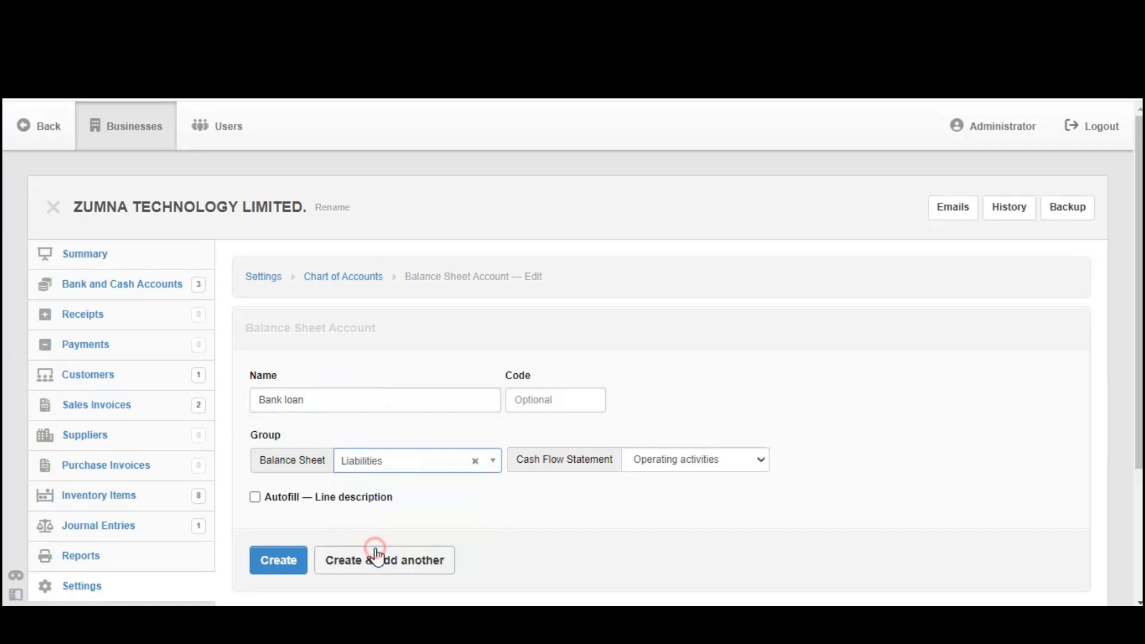
{"action": "left_click", "coordinate": [285, 563]}
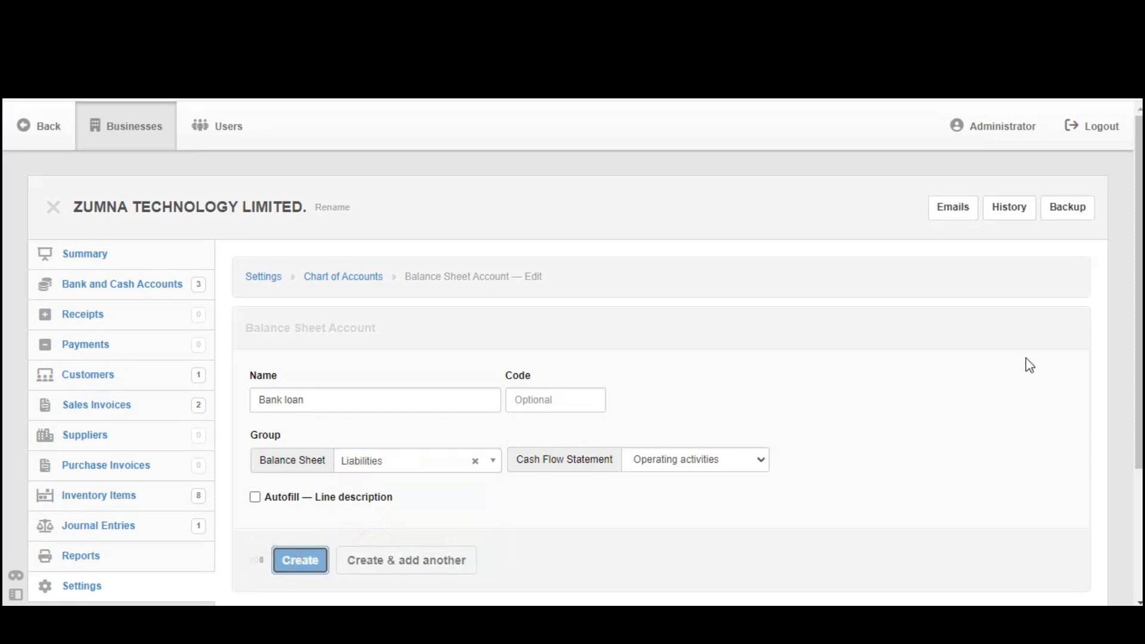
- Review the Liabilities and Expenses groups in the Chart of Accounts for the newly created accounts
{"action": "scroll", "coordinate": [573, 353], "scroll_direction": "down", "scroll_amount": 3}
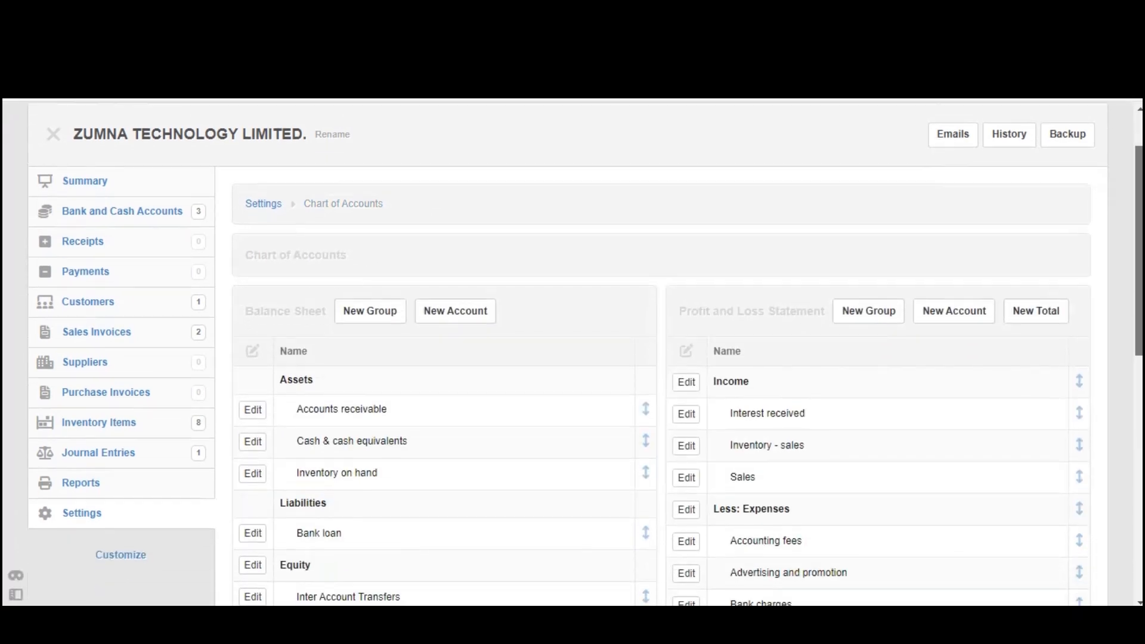
{"action": "scroll", "coordinate": [572, 353], "scroll_direction": "down", "scroll_amount": 1}
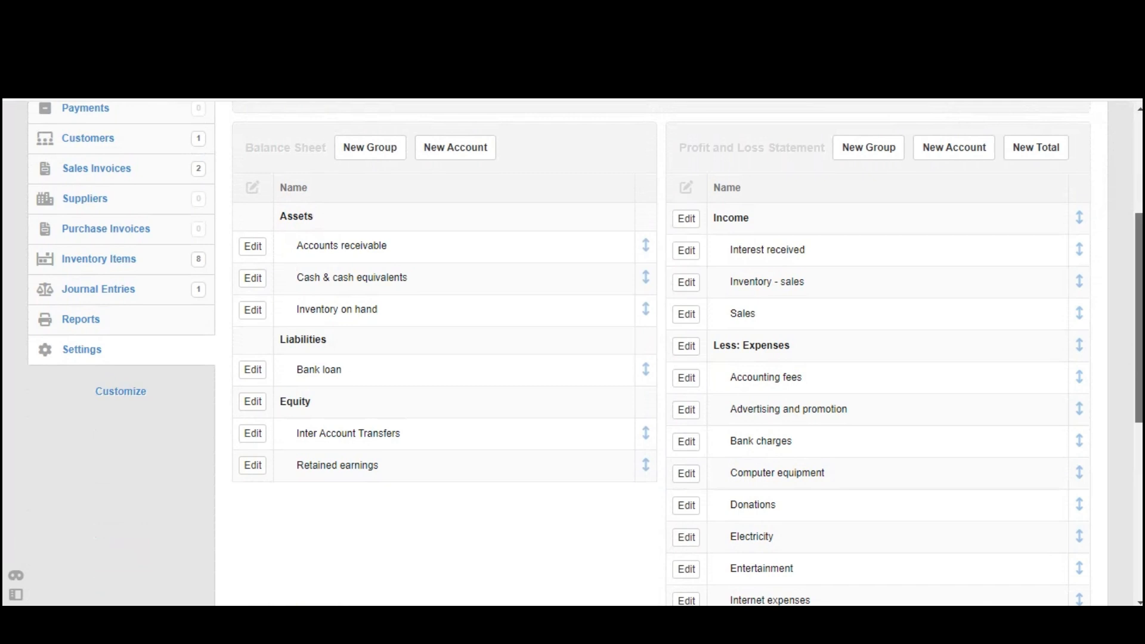
{"action": "scroll", "coordinate": [585, 352], "scroll_direction": "up", "scroll_amount": 1}
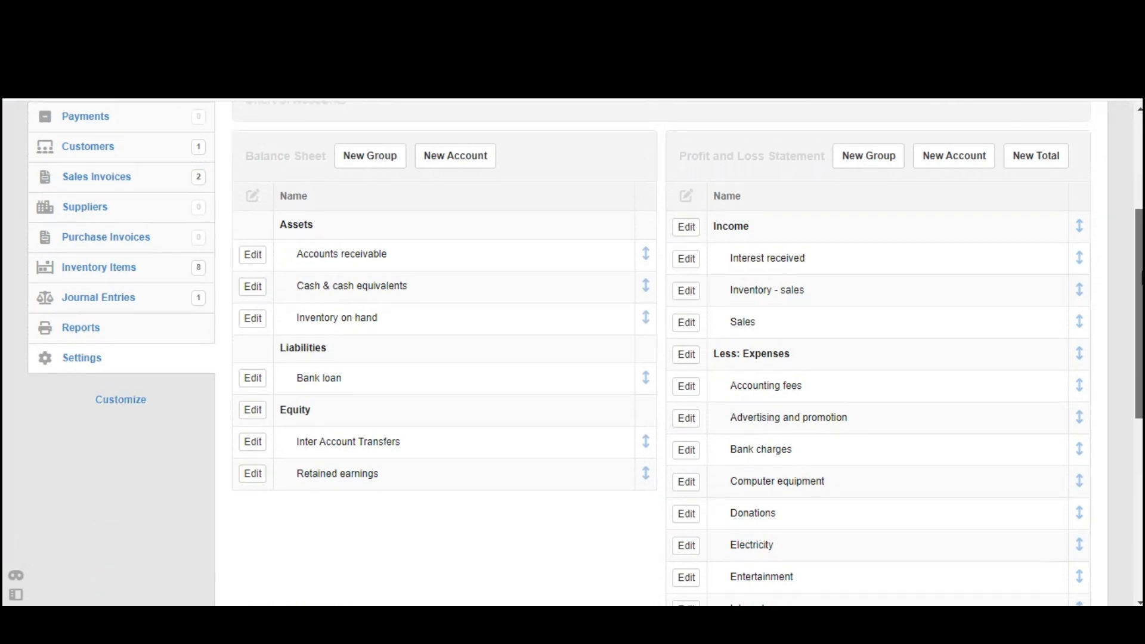
- Delete the "Donations" account from the Expenses group of the Profit and Loss Statement and confirm the deletion
{"action": "scroll", "coordinate": [584, 352], "scroll_direction": "down", "scroll_amount": 3}
{"action": "scroll", "coordinate": [585, 352], "scroll_direction": "down", "scroll_amount": 1}
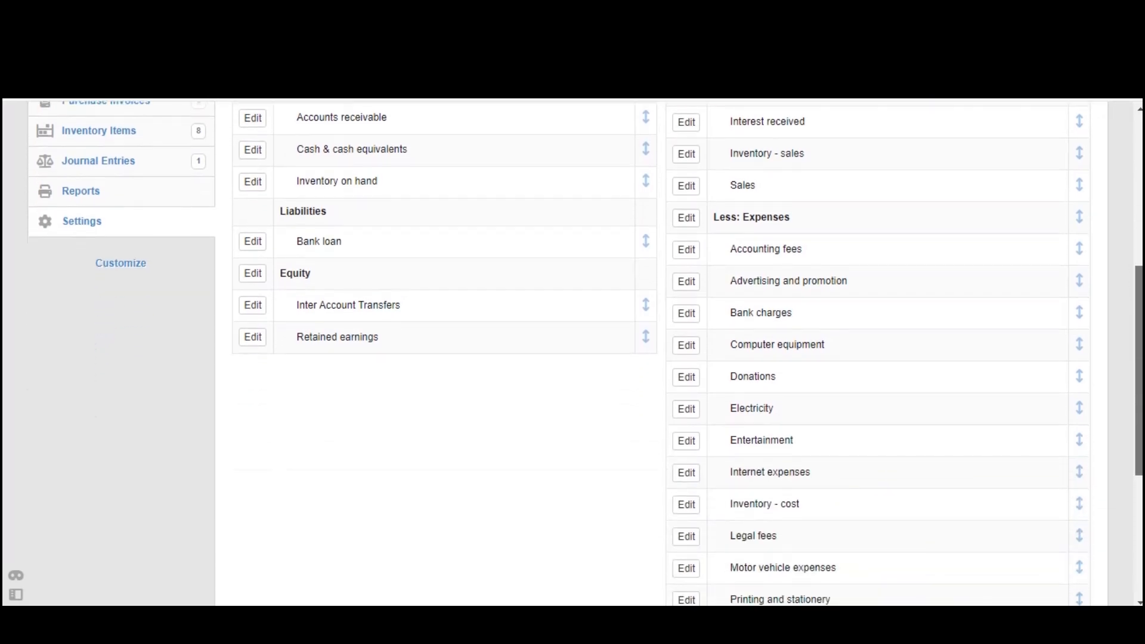
{"action": "scroll", "coordinate": [585, 352], "scroll_direction": "up", "scroll_amount": 1}
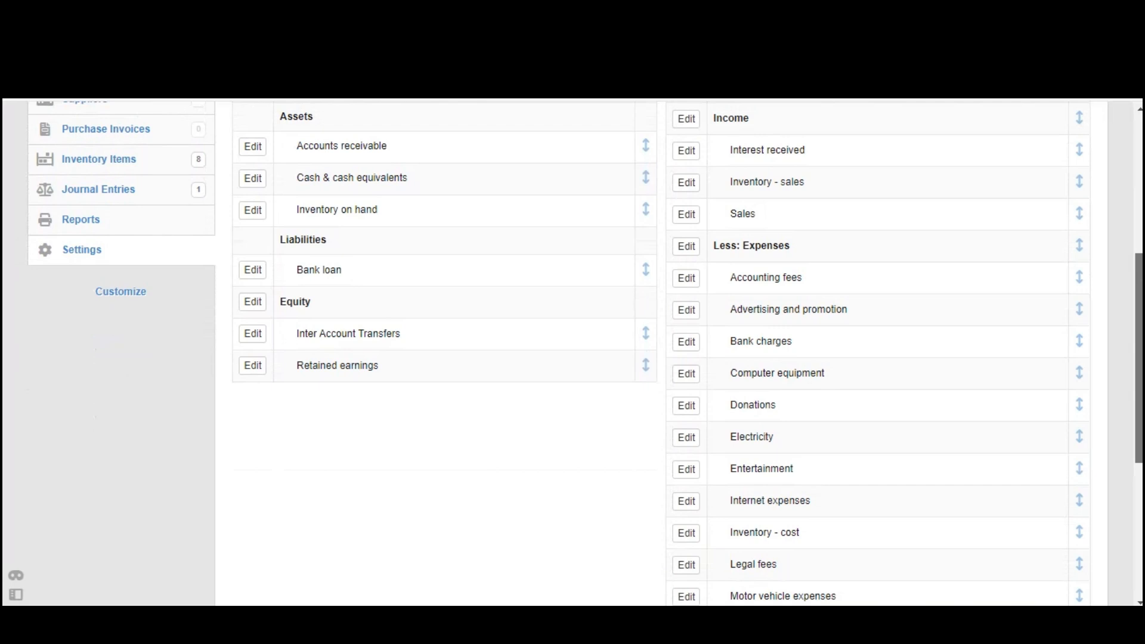
{"action": "scroll", "coordinate": [585, 352], "scroll_direction": "up", "scroll_amount": 4}
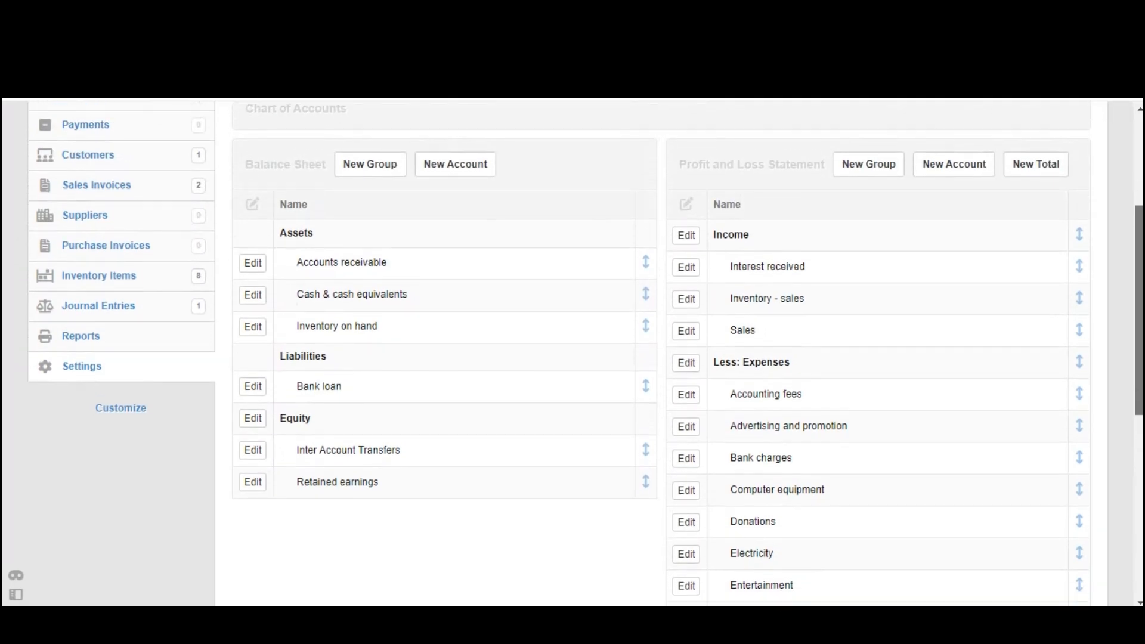
{"action": "scroll", "coordinate": [584, 352], "scroll_direction": "down", "scroll_amount": 3}
{"action": "left_click_drag", "start_coordinate": [798, 447], "coordinate": [733, 449]}
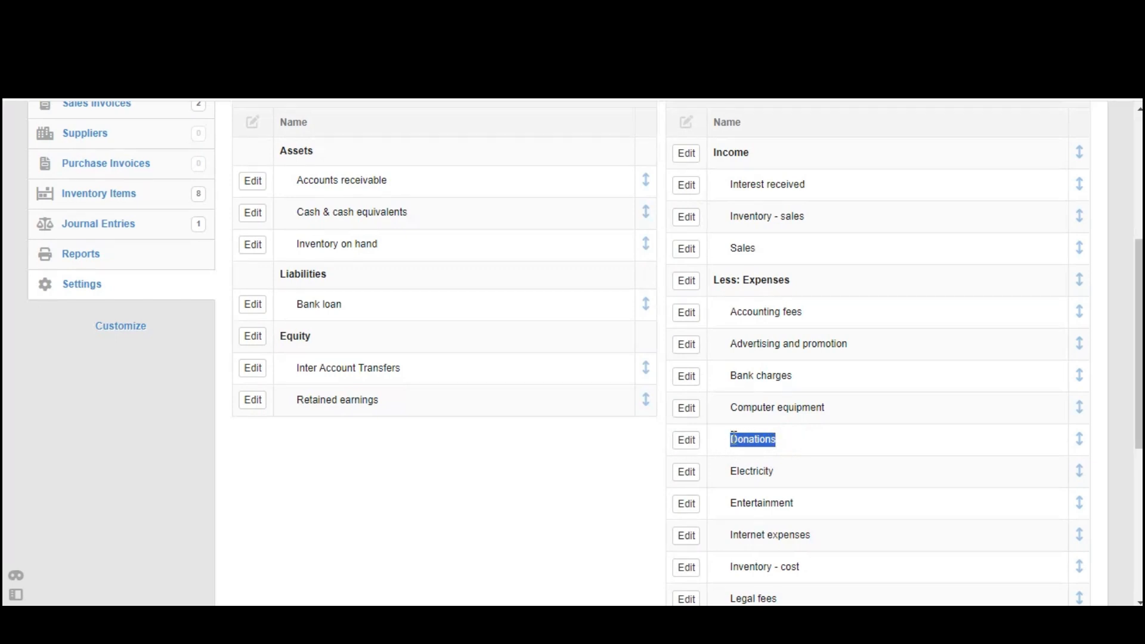
{"action": "left_click", "coordinate": [687, 443]}
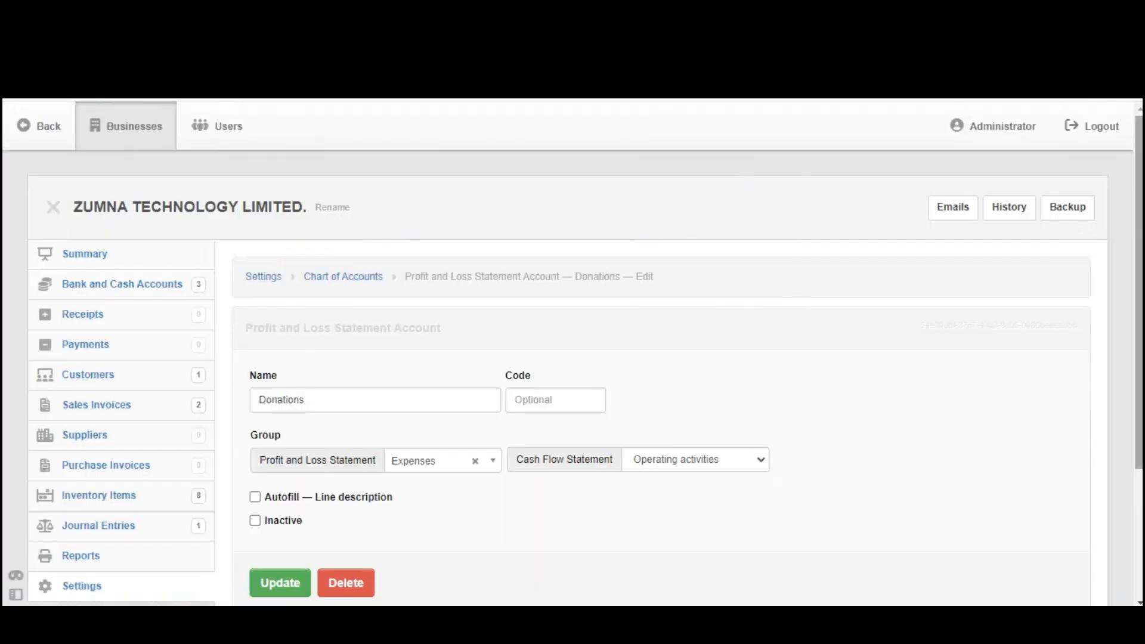
{"action": "scroll", "coordinate": [1079, 183], "scroll_direction": "down", "scroll_amount": 2}
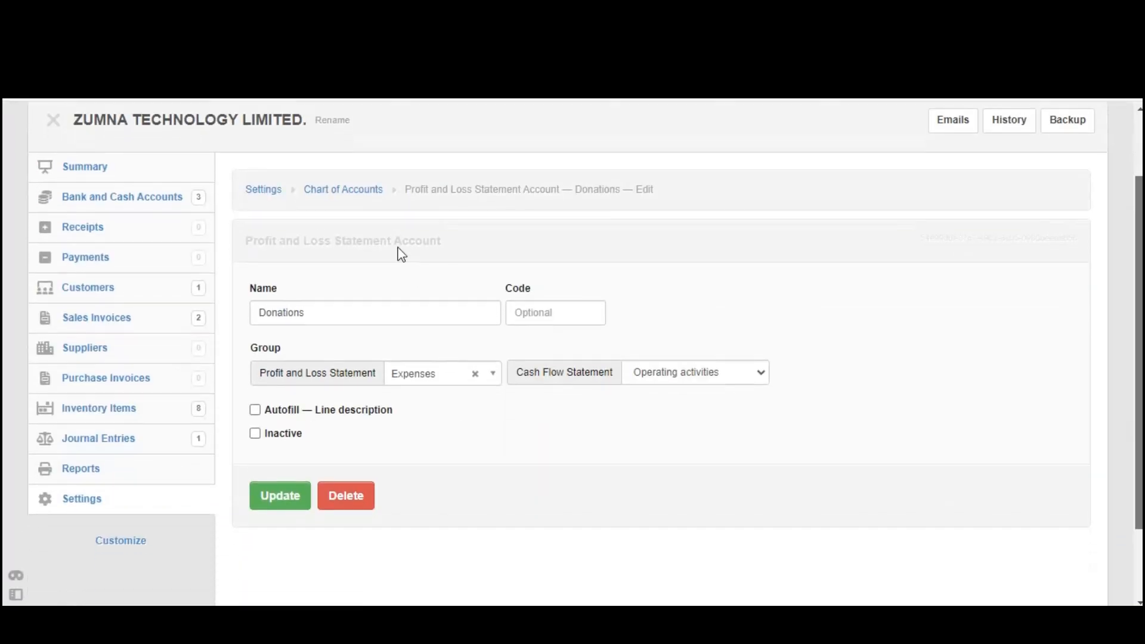
{"action": "left_click", "coordinate": [347, 498]}
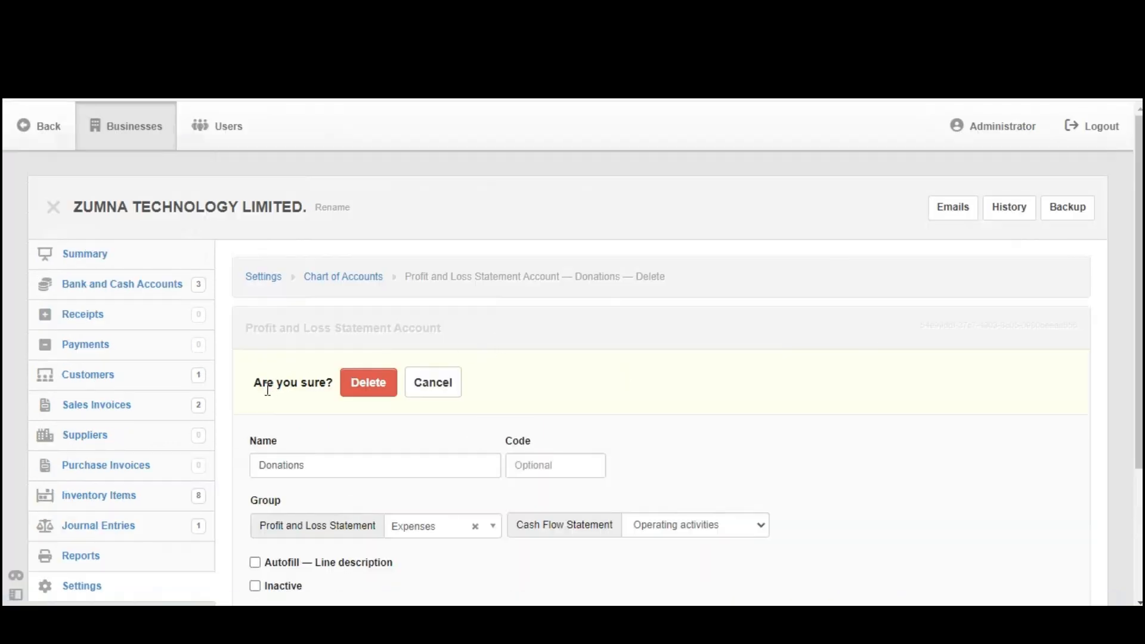
{"action": "left_click_drag", "start_coordinate": [253, 388], "coordinate": [363, 388]}
{"action": "left_click", "coordinate": [377, 380]}
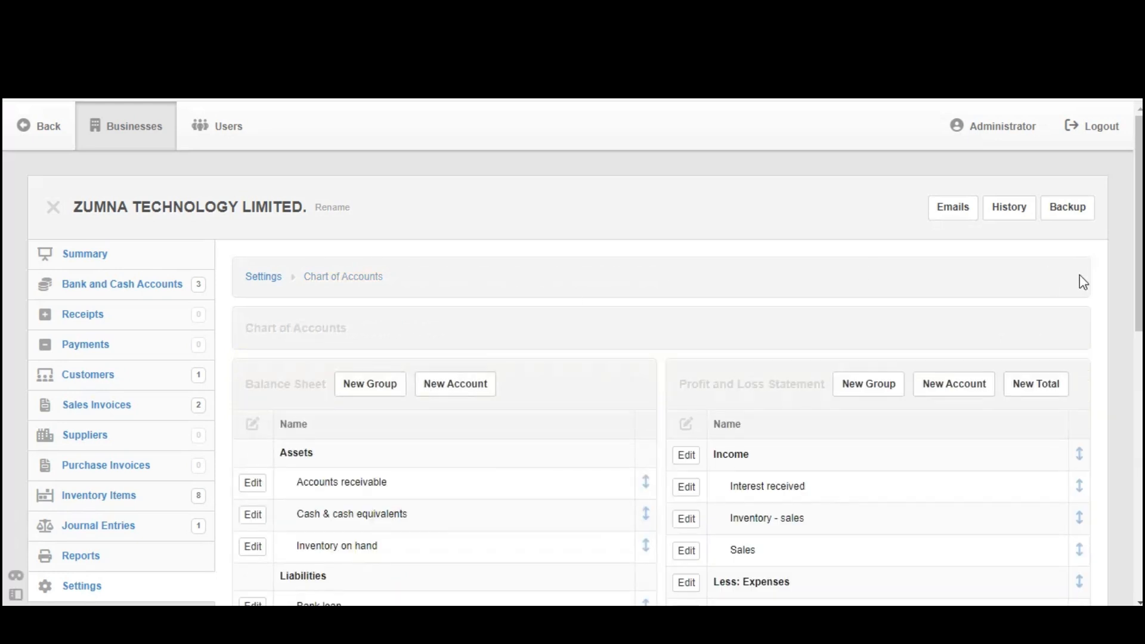
- Delete the "Computer equipment" account from the Expenses group of the Profit and Loss Statement and confirm the deletion
{"action": "scroll", "coordinate": [828, 331], "scroll_direction": "down", "scroll_amount": 6}
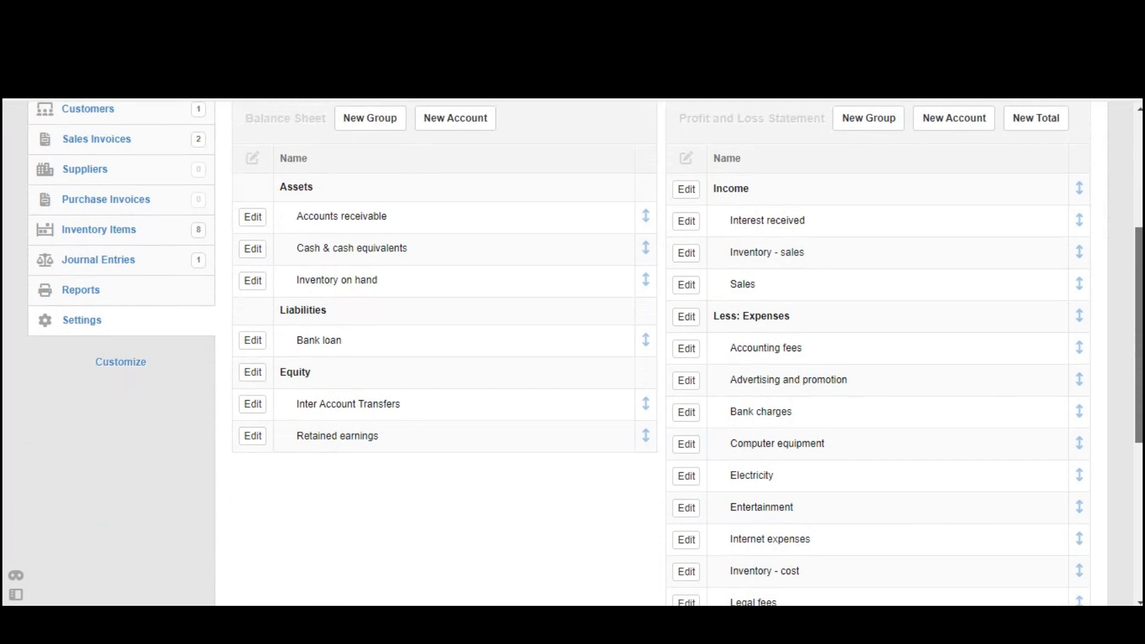
{"action": "left_click_drag", "start_coordinate": [827, 361], "coordinate": [728, 373]}
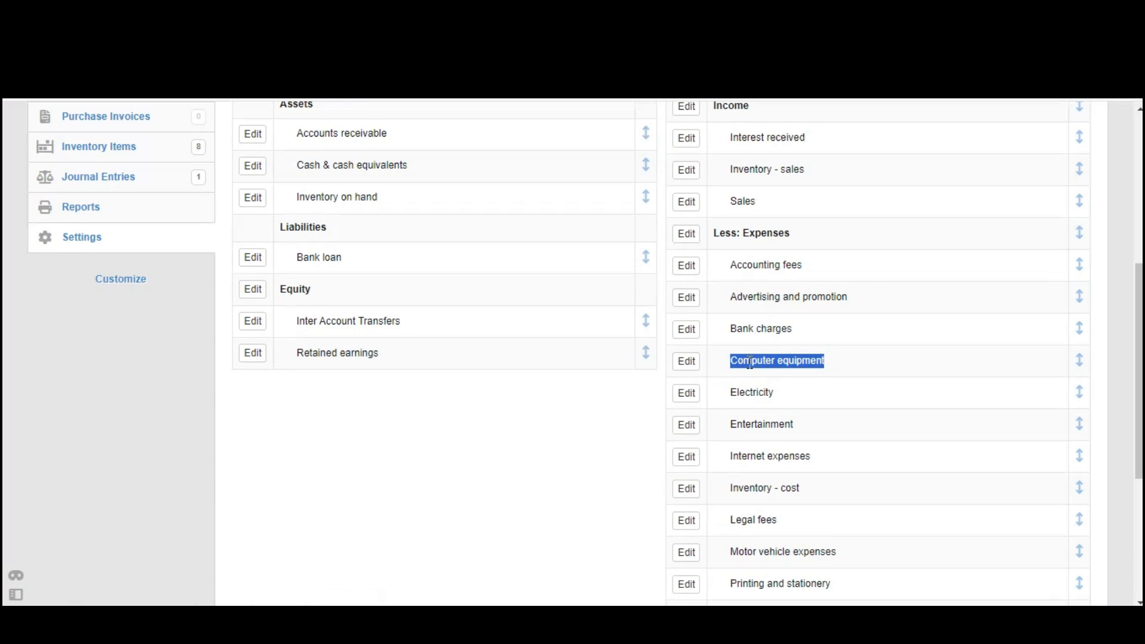
{"action": "left_click", "coordinate": [687, 363]}
{"action": "scroll", "coordinate": [687, 369], "scroll_direction": "down", "scroll_amount": 2}
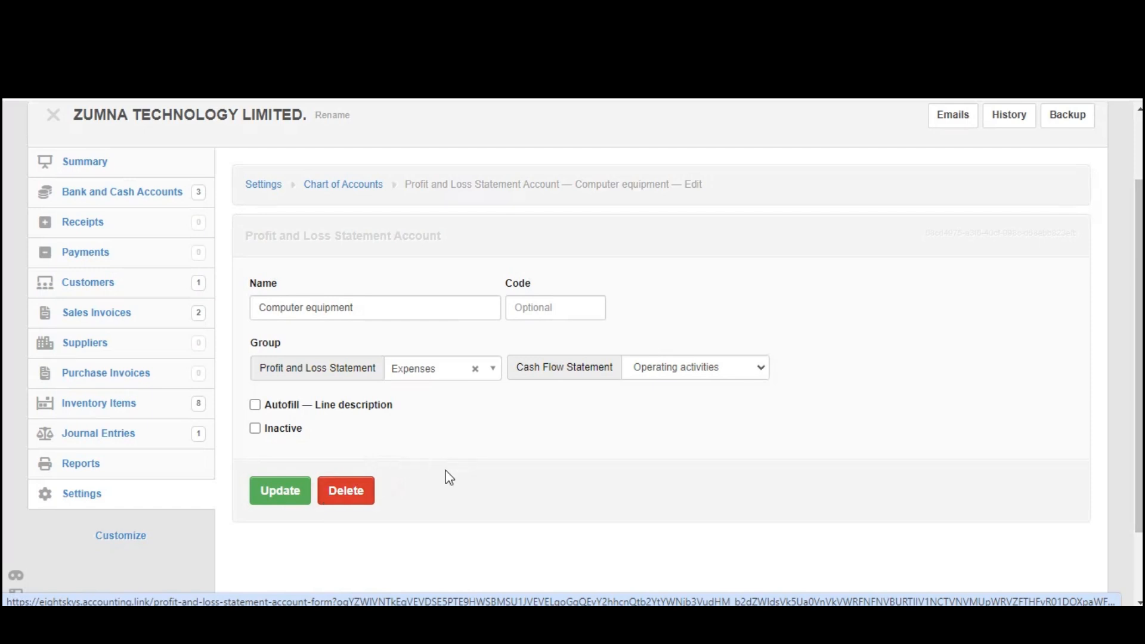
{"action": "left_click", "coordinate": [324, 500]}
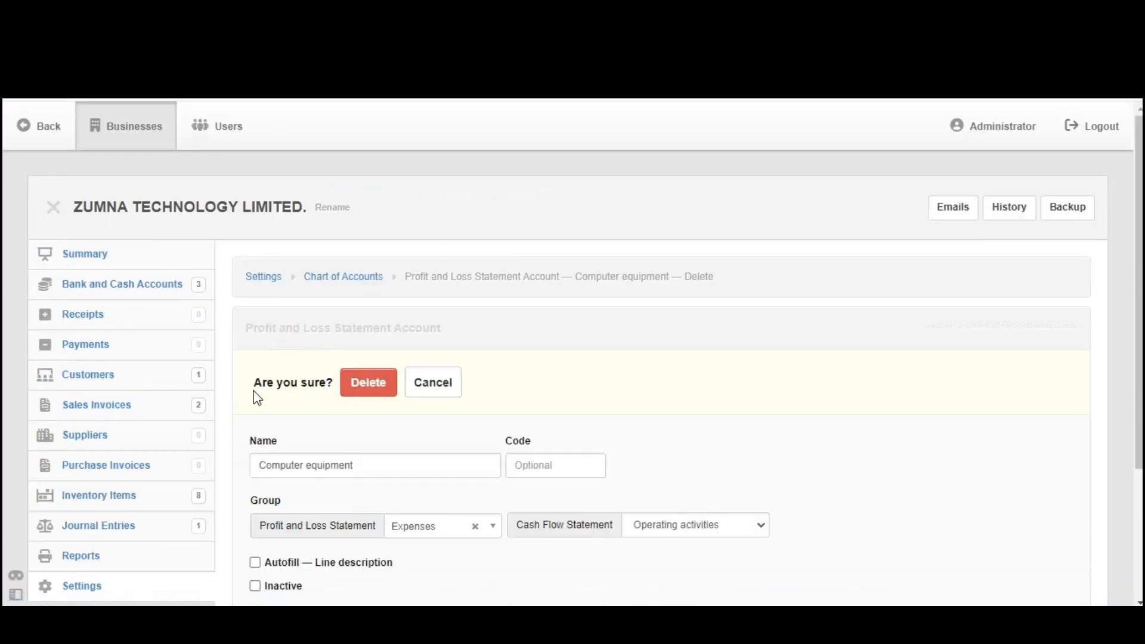
{"action": "left_click_drag", "start_coordinate": [251, 386], "coordinate": [371, 397]}
{"action": "left_click", "coordinate": [376, 386]}
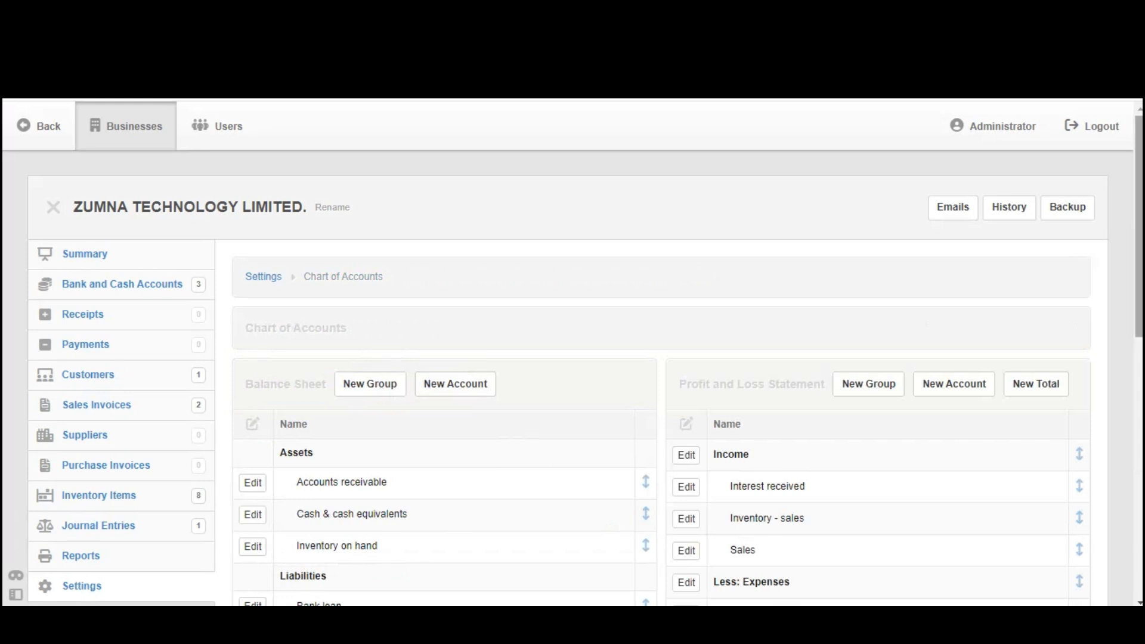
- Rename the "Bank charges" expense account to "Bank and credit charges" and save the change
{"action": "scroll", "coordinate": [1139, 364], "scroll_direction": "down", "scroll_amount": 6}
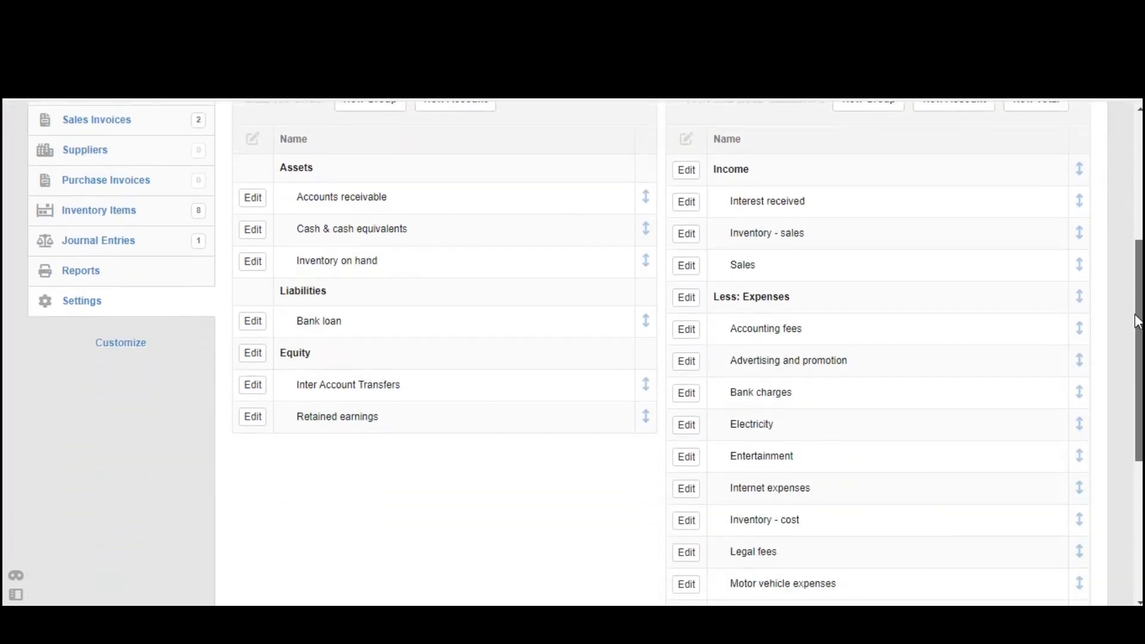
{"action": "left_click_drag", "start_coordinate": [1139, 364], "coordinate": [1140, 282]}
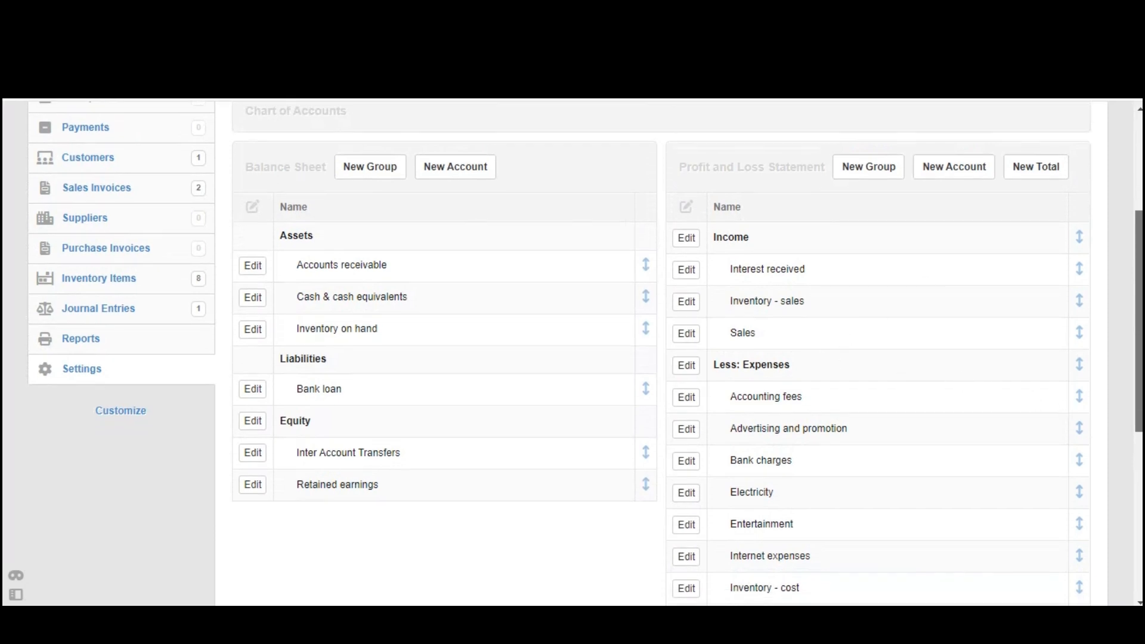
{"action": "scroll", "coordinate": [572, 355], "scroll_direction": "down", "scroll_amount": 1}
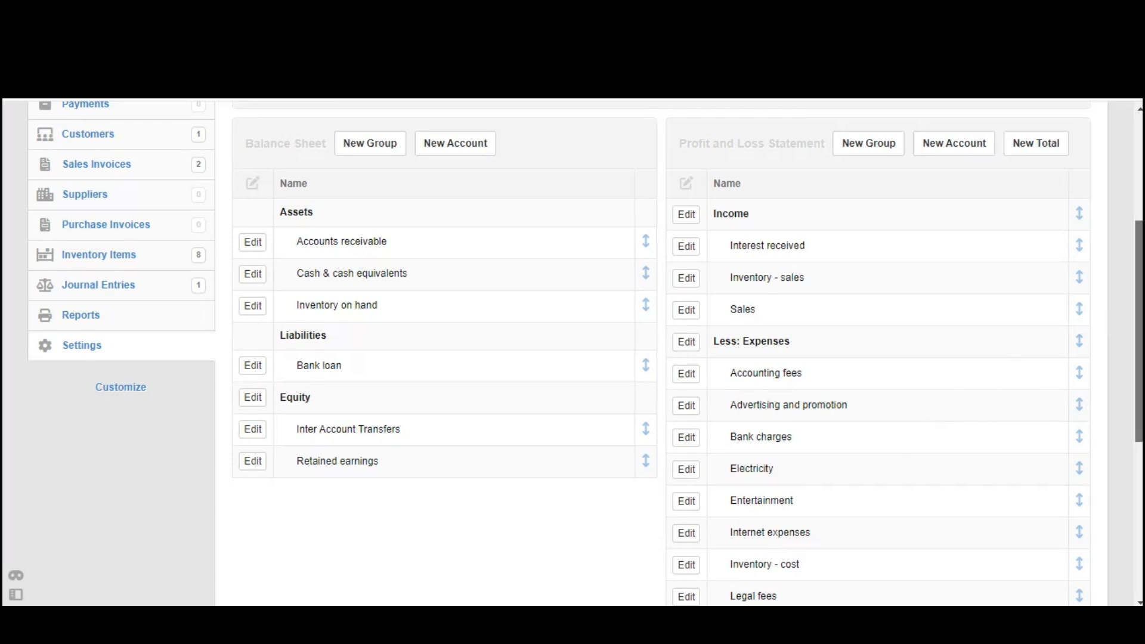
{"action": "scroll", "coordinate": [573, 354], "scroll_direction": "down", "scroll_amount": 1}
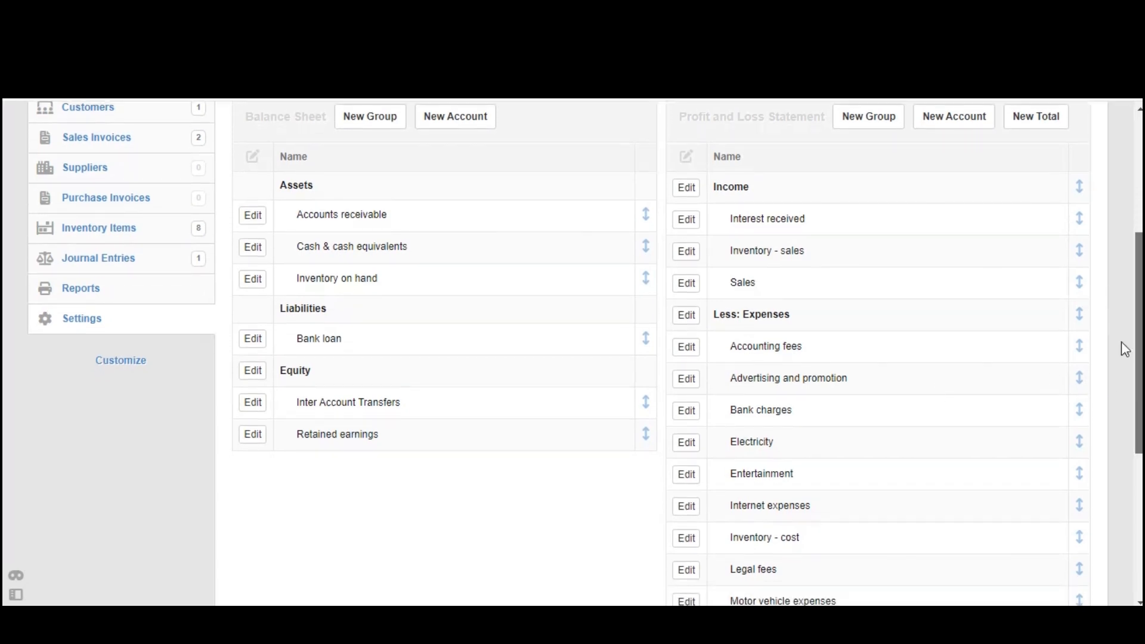
{"action": "left_click_drag", "start_coordinate": [816, 410], "coordinate": [727, 416]}
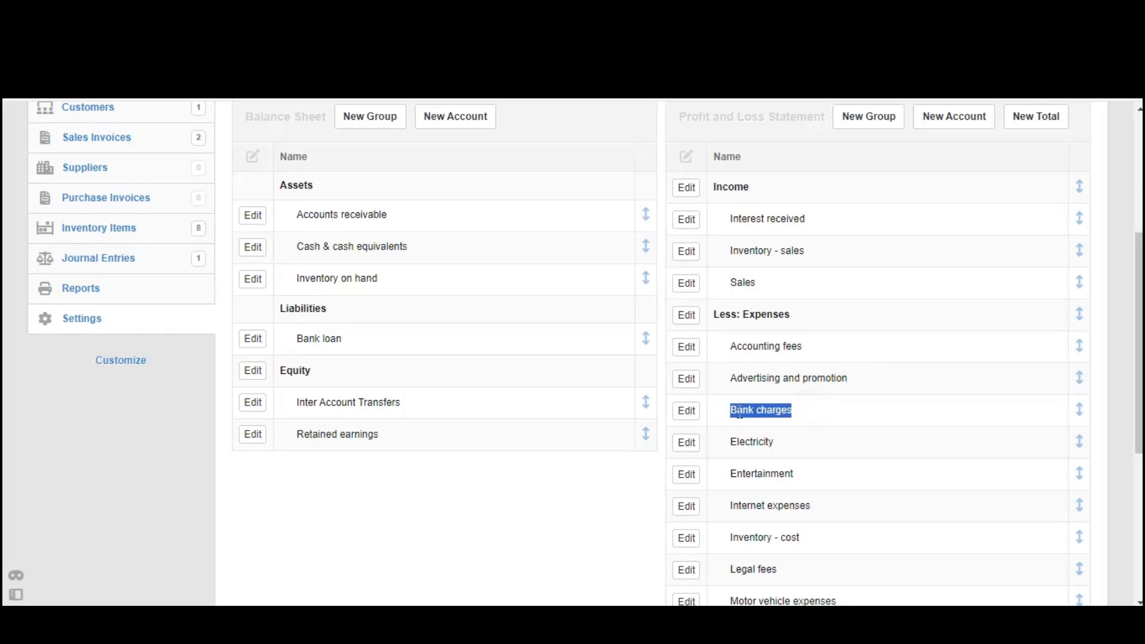
{"action": "left_click", "coordinate": [690, 411]}
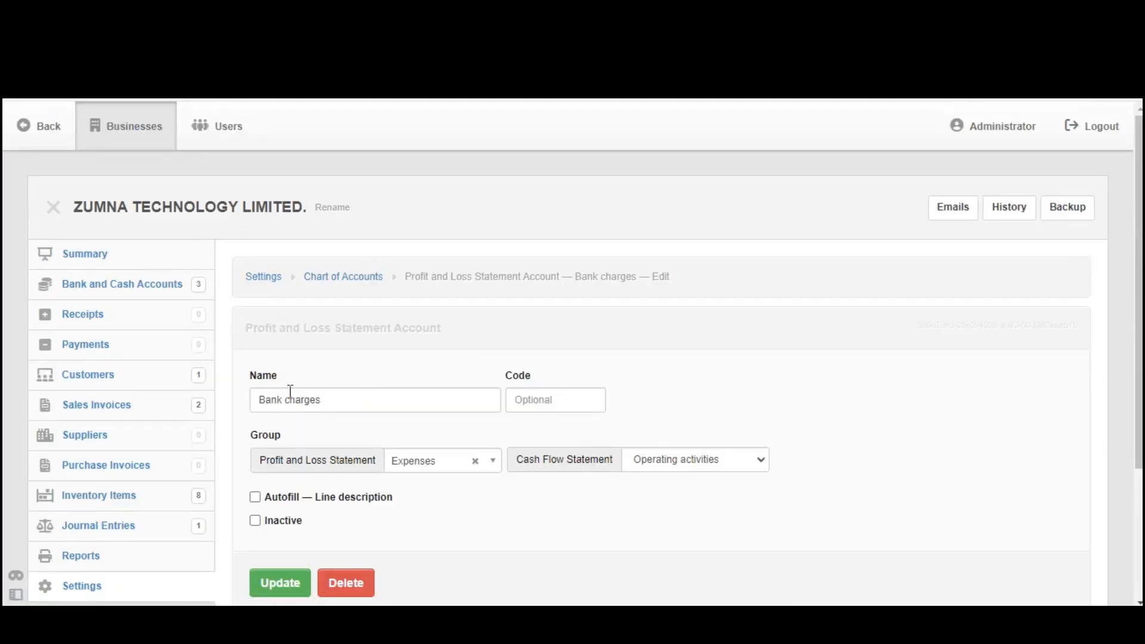
{"action": "left_click", "coordinate": [288, 395]}
{"action": "type", "text": "and credit"}
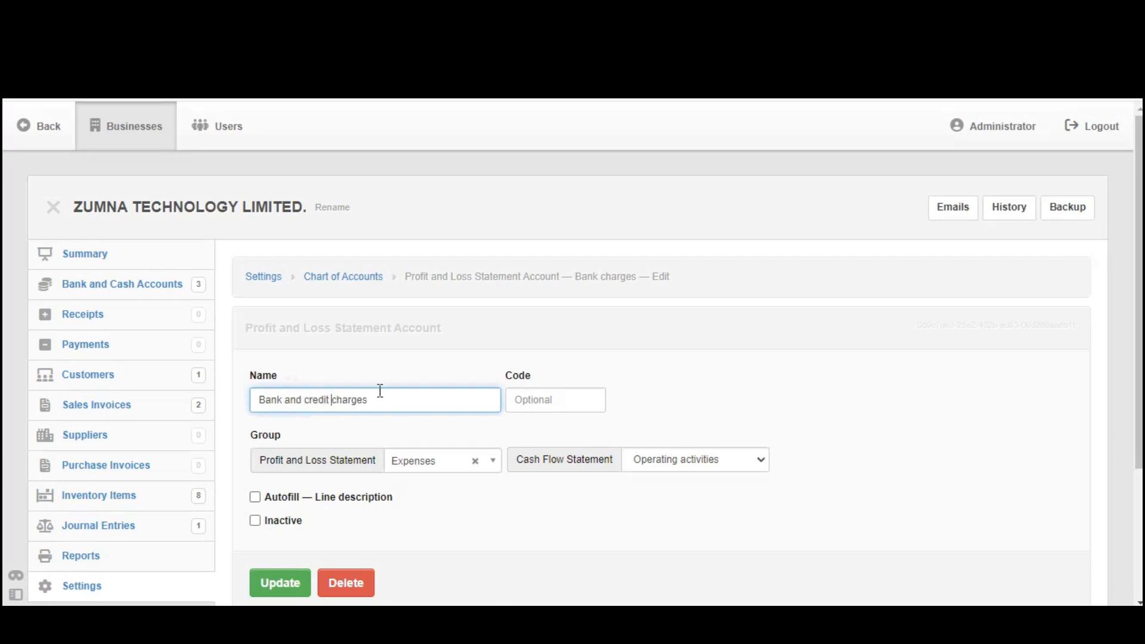
{"action": "left_click_drag", "start_coordinate": [390, 399], "coordinate": [244, 410]}
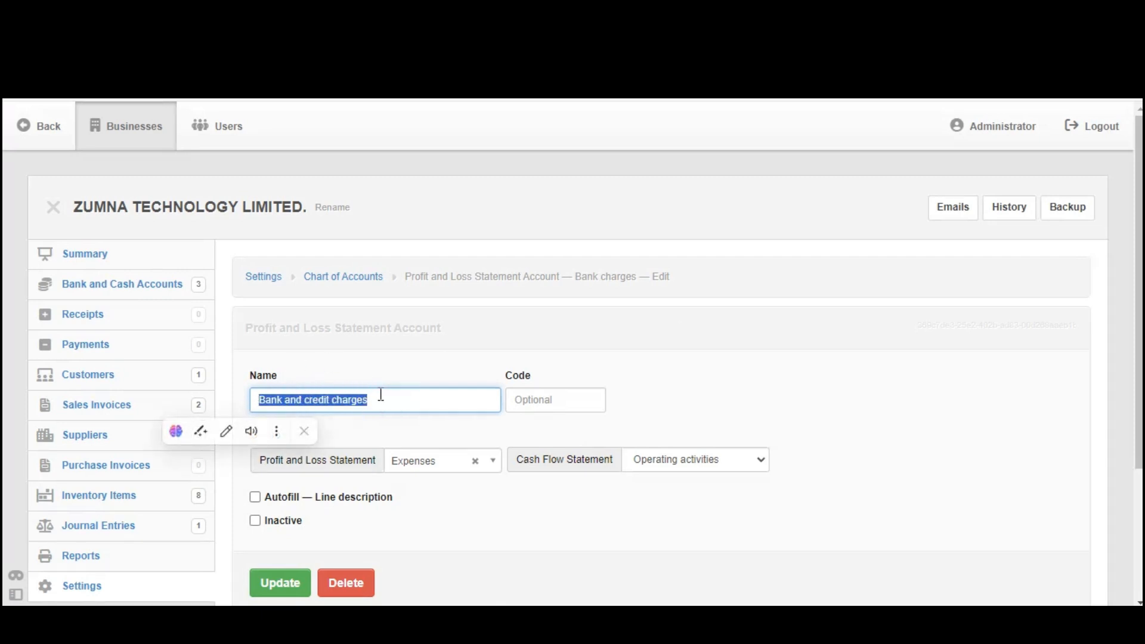
{"action": "left_click", "coordinate": [463, 514]}
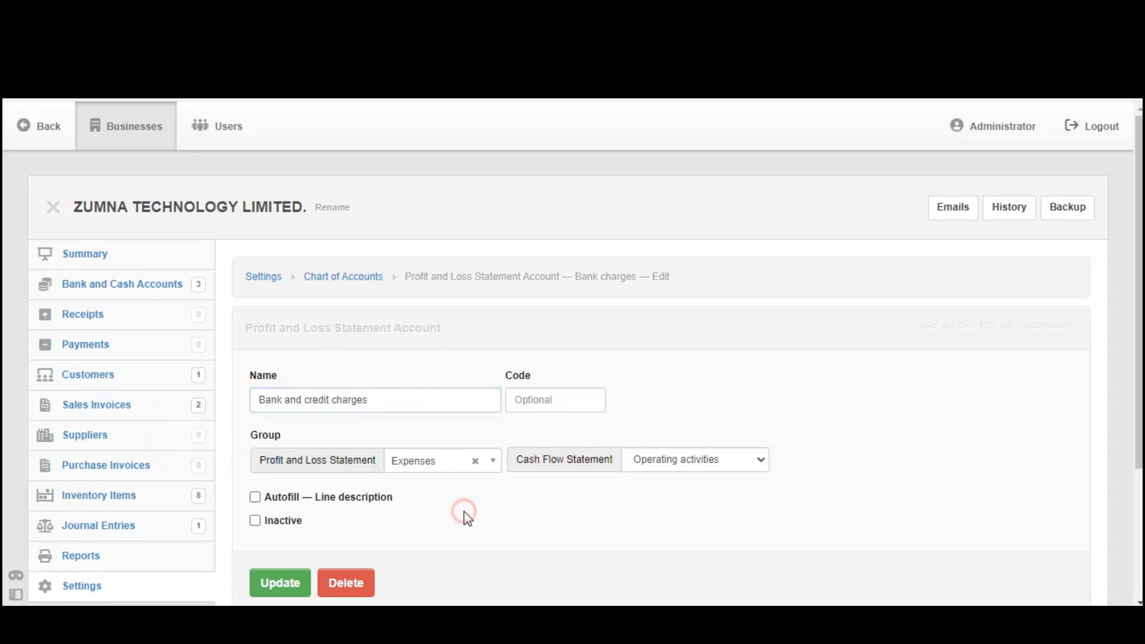
{"action": "left_click", "coordinate": [297, 587]}
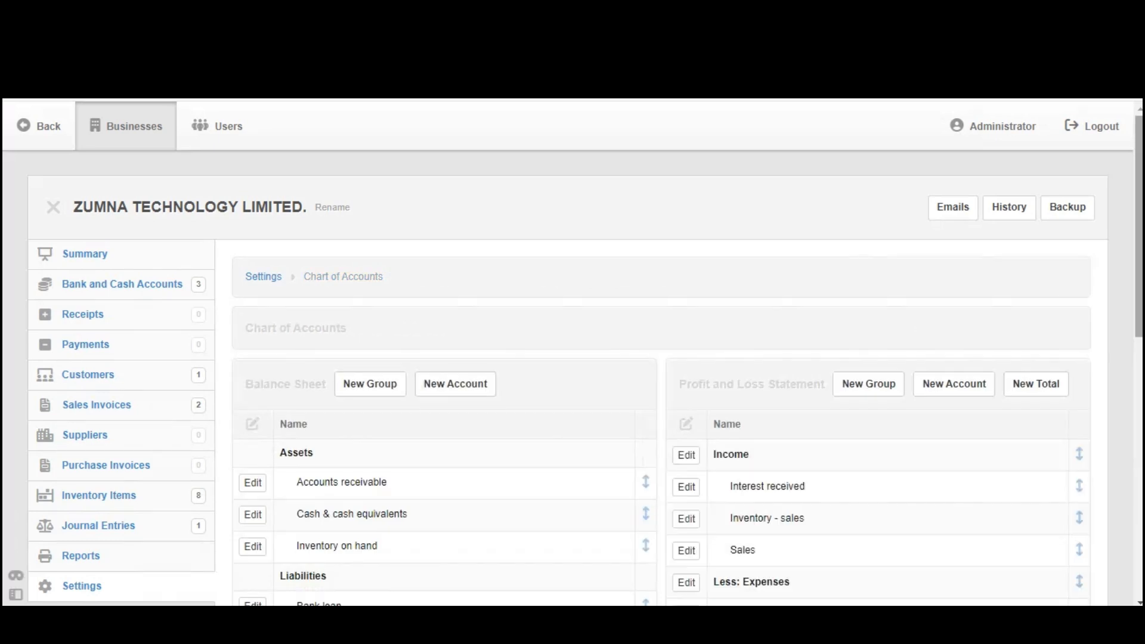
- Review the Expenses group in the Chart of Accounts, checking the bank and credit charges and internet expenses accounts
{"action": "scroll", "coordinate": [573, 352], "scroll_direction": "down", "scroll_amount": 7}
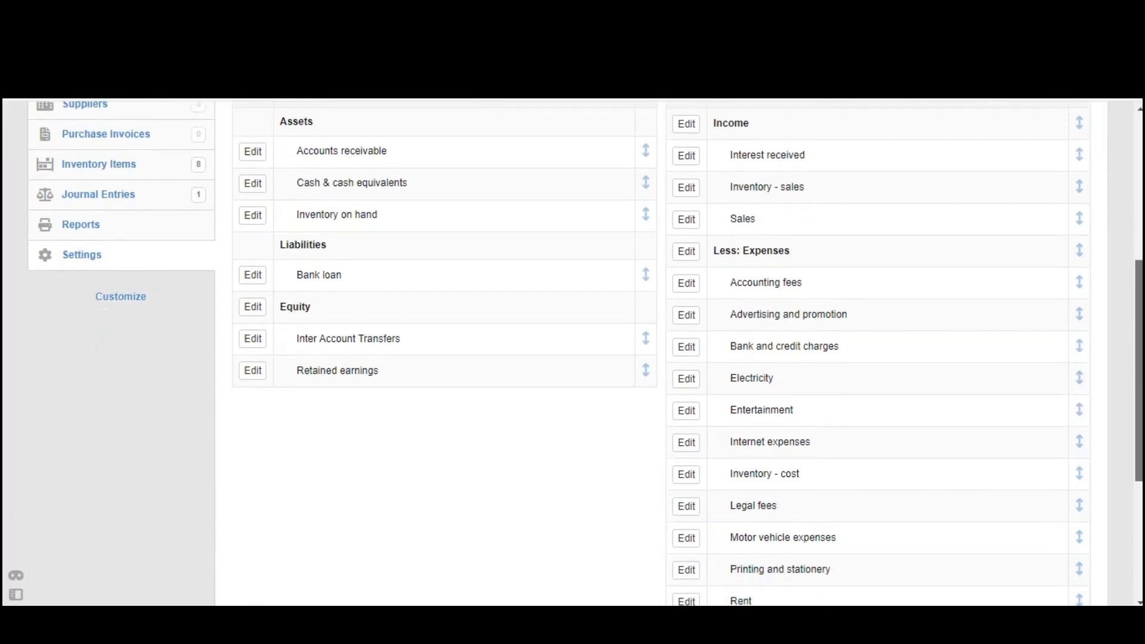
{"action": "scroll", "coordinate": [573, 351], "scroll_direction": "up", "scroll_amount": 4}
{"action": "scroll", "coordinate": [573, 352], "scroll_direction": "down", "scroll_amount": 6}
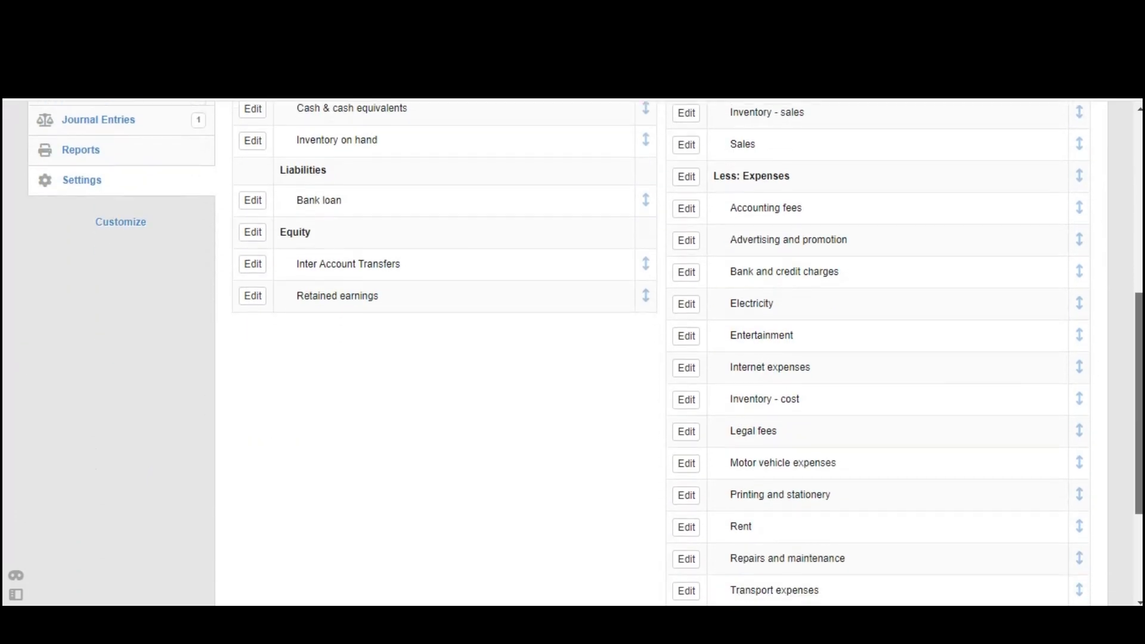
{"action": "scroll", "coordinate": [572, 352], "scroll_direction": "up", "scroll_amount": 6}
{"action": "scroll", "coordinate": [572, 351], "scroll_direction": "down", "scroll_amount": 5}
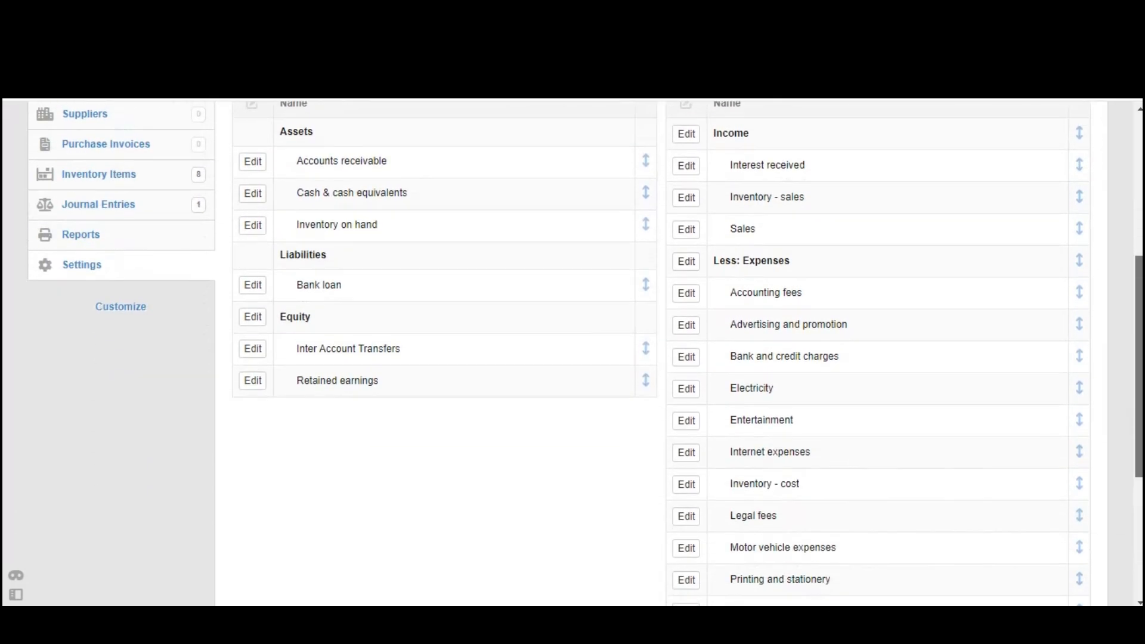
{"action": "scroll", "coordinate": [572, 351], "scroll_direction": "up", "scroll_amount": 4}
{"action": "scroll", "coordinate": [572, 352], "scroll_direction": "down", "scroll_amount": 3}
{"action": "scroll", "coordinate": [572, 352], "scroll_direction": "up", "scroll_amount": 2}
{"action": "scroll", "coordinate": [1139, 340], "scroll_direction": "up", "scroll_amount": 1}
{"action": "scroll", "coordinate": [1139, 340], "scroll_direction": "down", "scroll_amount": 3}
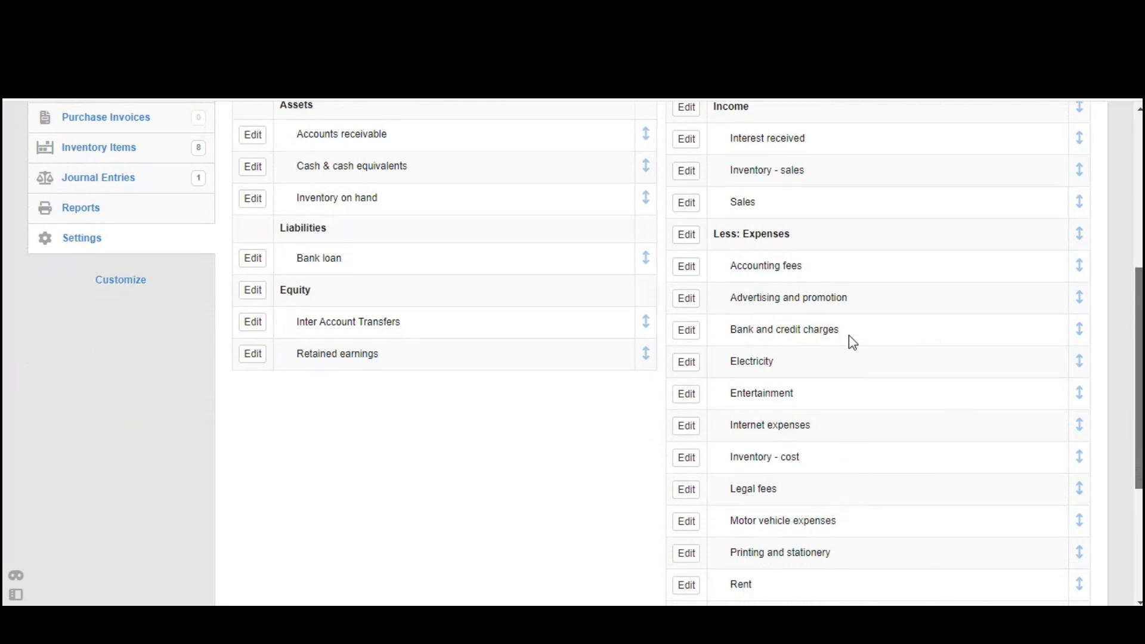
{"action": "left_click_drag", "start_coordinate": [847, 335], "coordinate": [721, 339]}
{"action": "left_click_drag", "start_coordinate": [836, 428], "coordinate": [704, 422]}
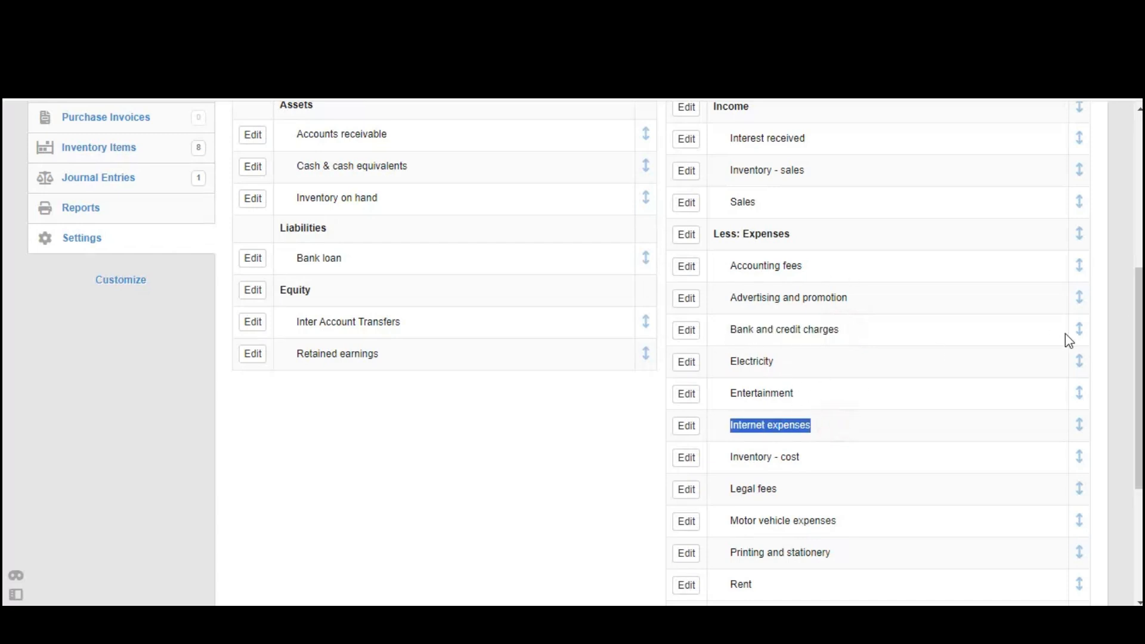
{"action": "scroll", "coordinate": [1141, 224], "scroll_direction": "up", "scroll_amount": 3}
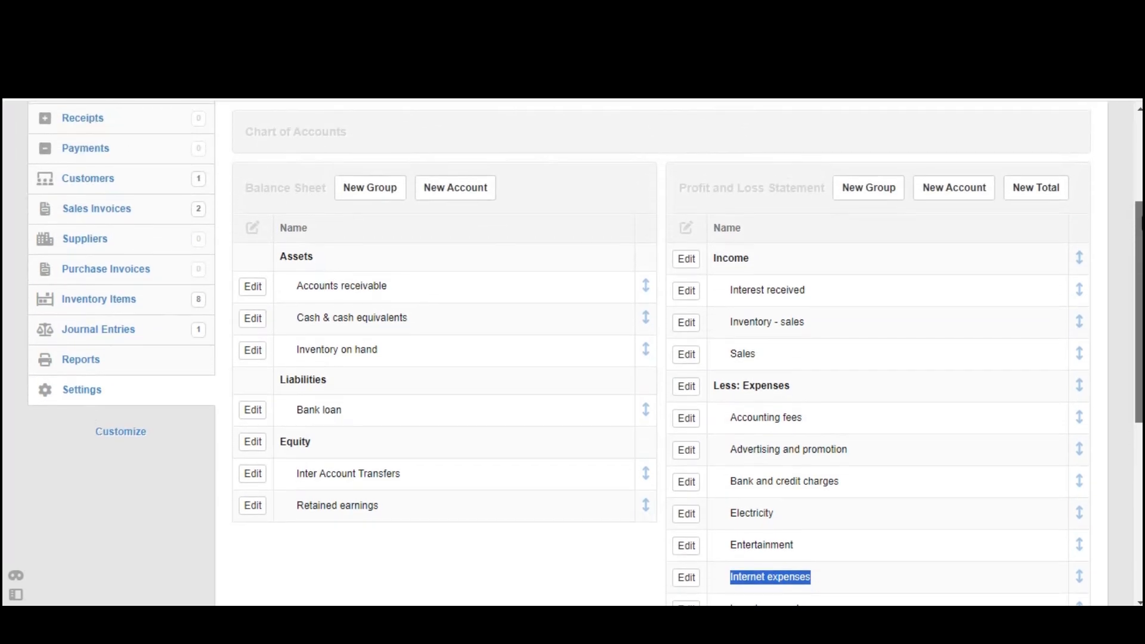
{"action": "scroll", "coordinate": [1141, 224], "scroll_direction": "up", "scroll_amount": 2}
{"action": "scroll", "coordinate": [1141, 223], "scroll_direction": "down", "scroll_amount": 1}
{"action": "scroll", "coordinate": [572, 358], "scroll_direction": "up", "scroll_amount": 2}
{"action": "scroll", "coordinate": [572, 358], "scroll_direction": "down", "scroll_amount": 6}
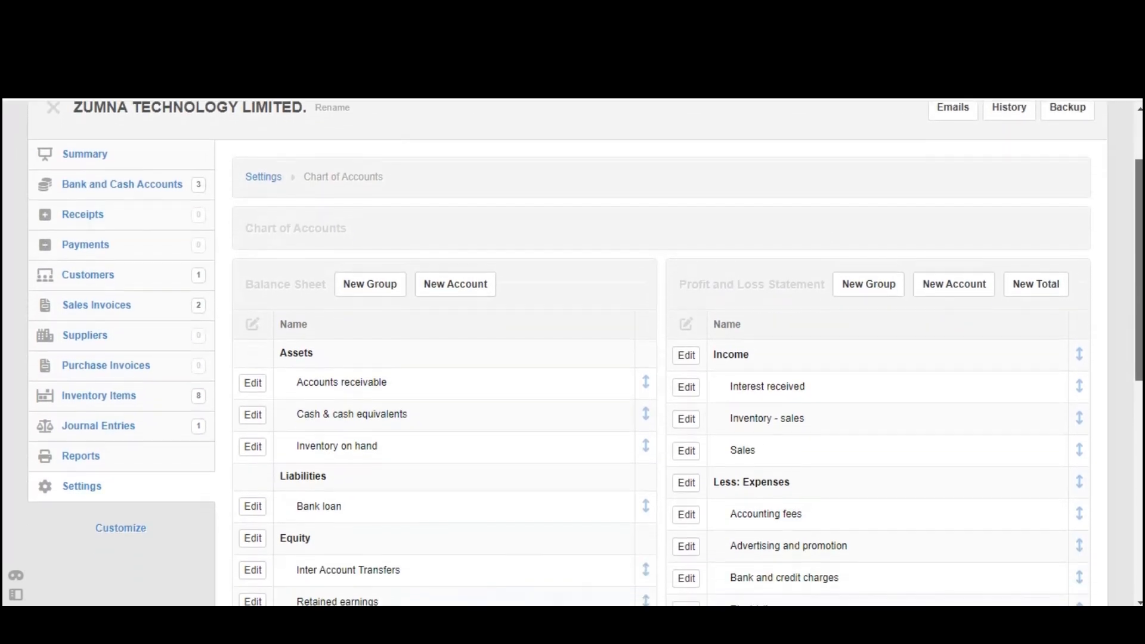
{"action": "scroll", "coordinate": [572, 358], "scroll_direction": "down", "scroll_amount": 2}
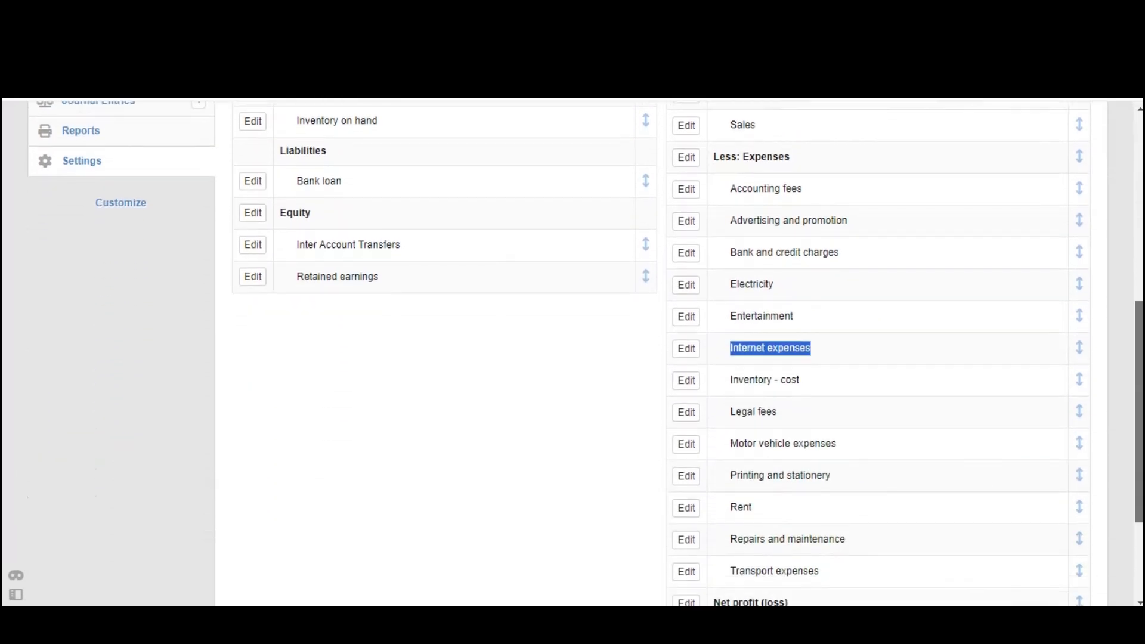
{"action": "scroll", "coordinate": [572, 358], "scroll_direction": "up", "scroll_amount": 6}
{"action": "scroll", "coordinate": [572, 358], "scroll_direction": "up", "scroll_amount": 2}
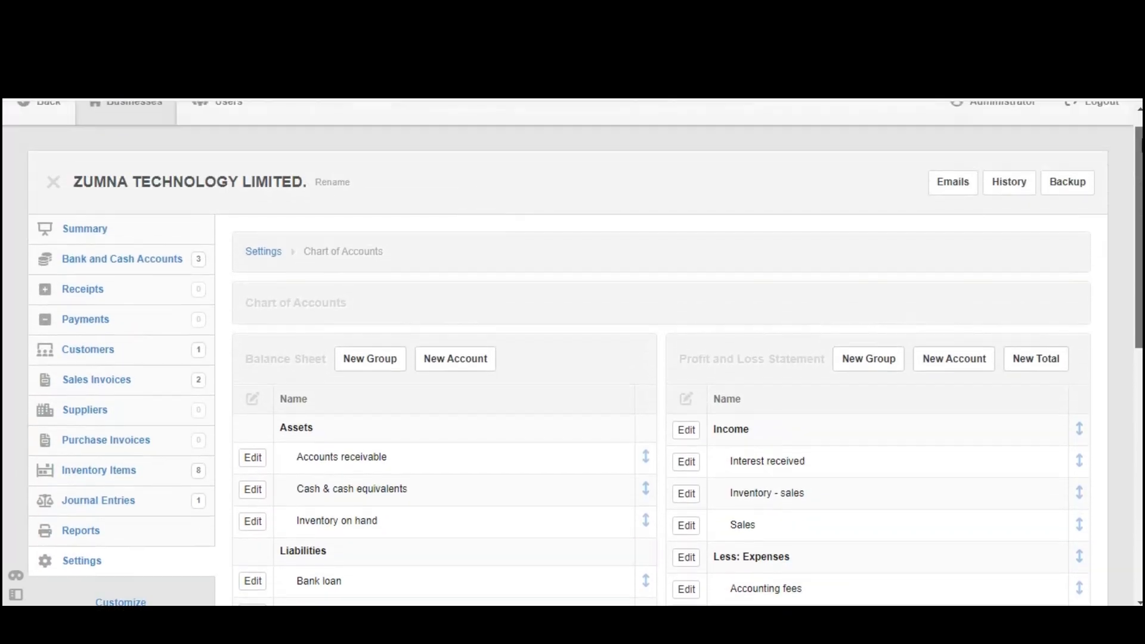
{"action": "scroll", "coordinate": [573, 358], "scroll_direction": "down", "scroll_amount": 5}
{"action": "scroll", "coordinate": [572, 358], "scroll_direction": "down", "scroll_amount": 2}
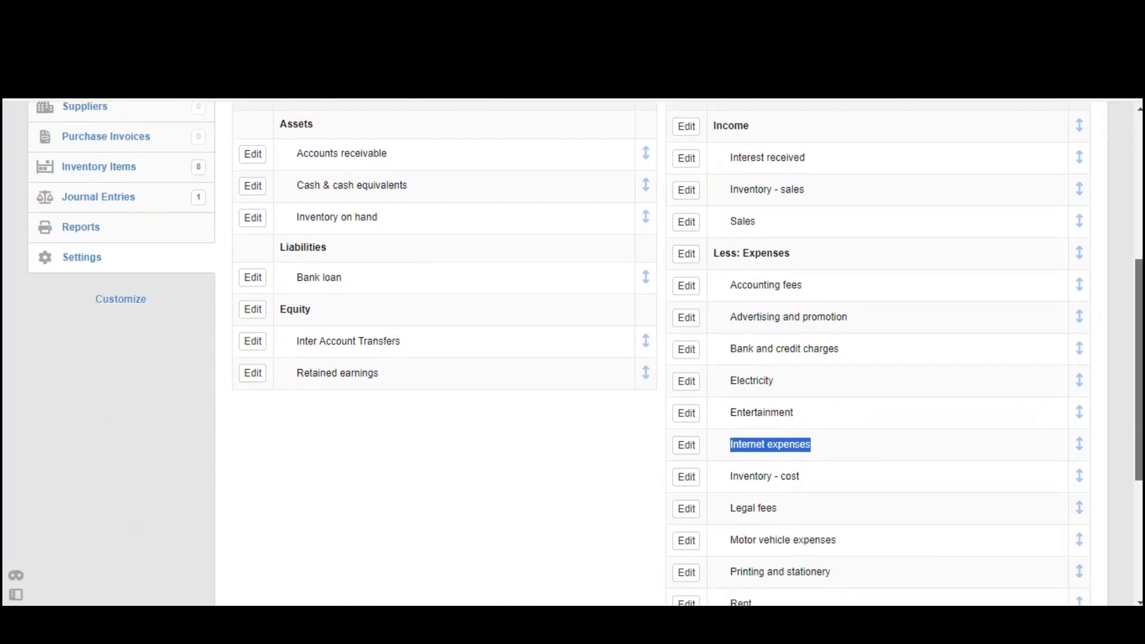
{"action": "scroll", "coordinate": [572, 357], "scroll_direction": "up", "scroll_amount": 2}
{"action": "scroll", "coordinate": [573, 358], "scroll_direction": "up", "scroll_amount": 2}
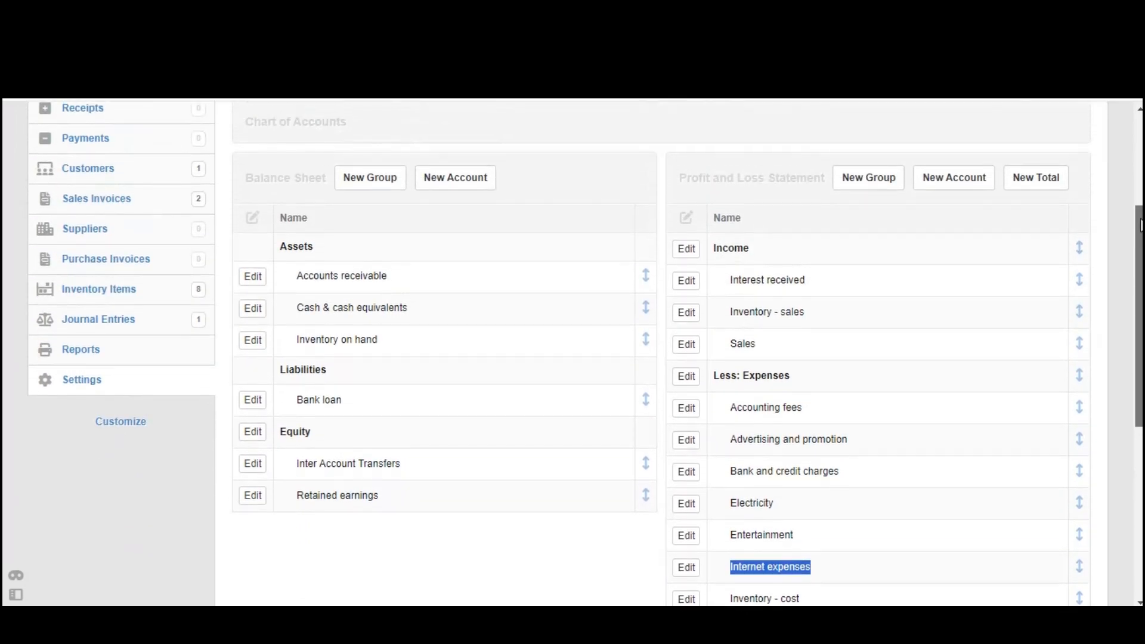